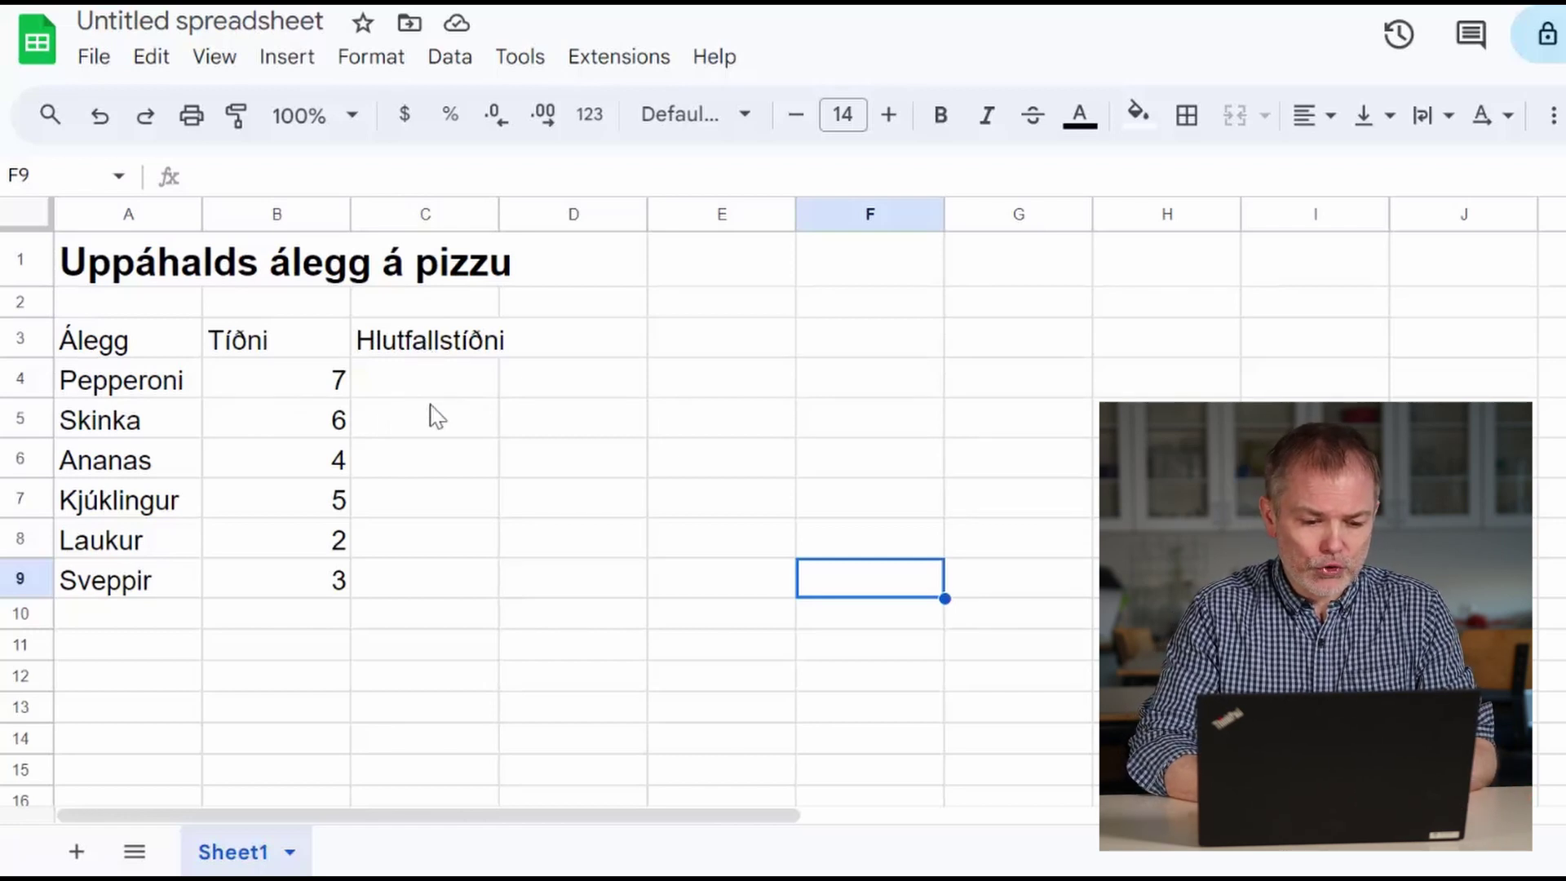
Apply all borders to the topping table in A3:C9
left_click(305, 620)
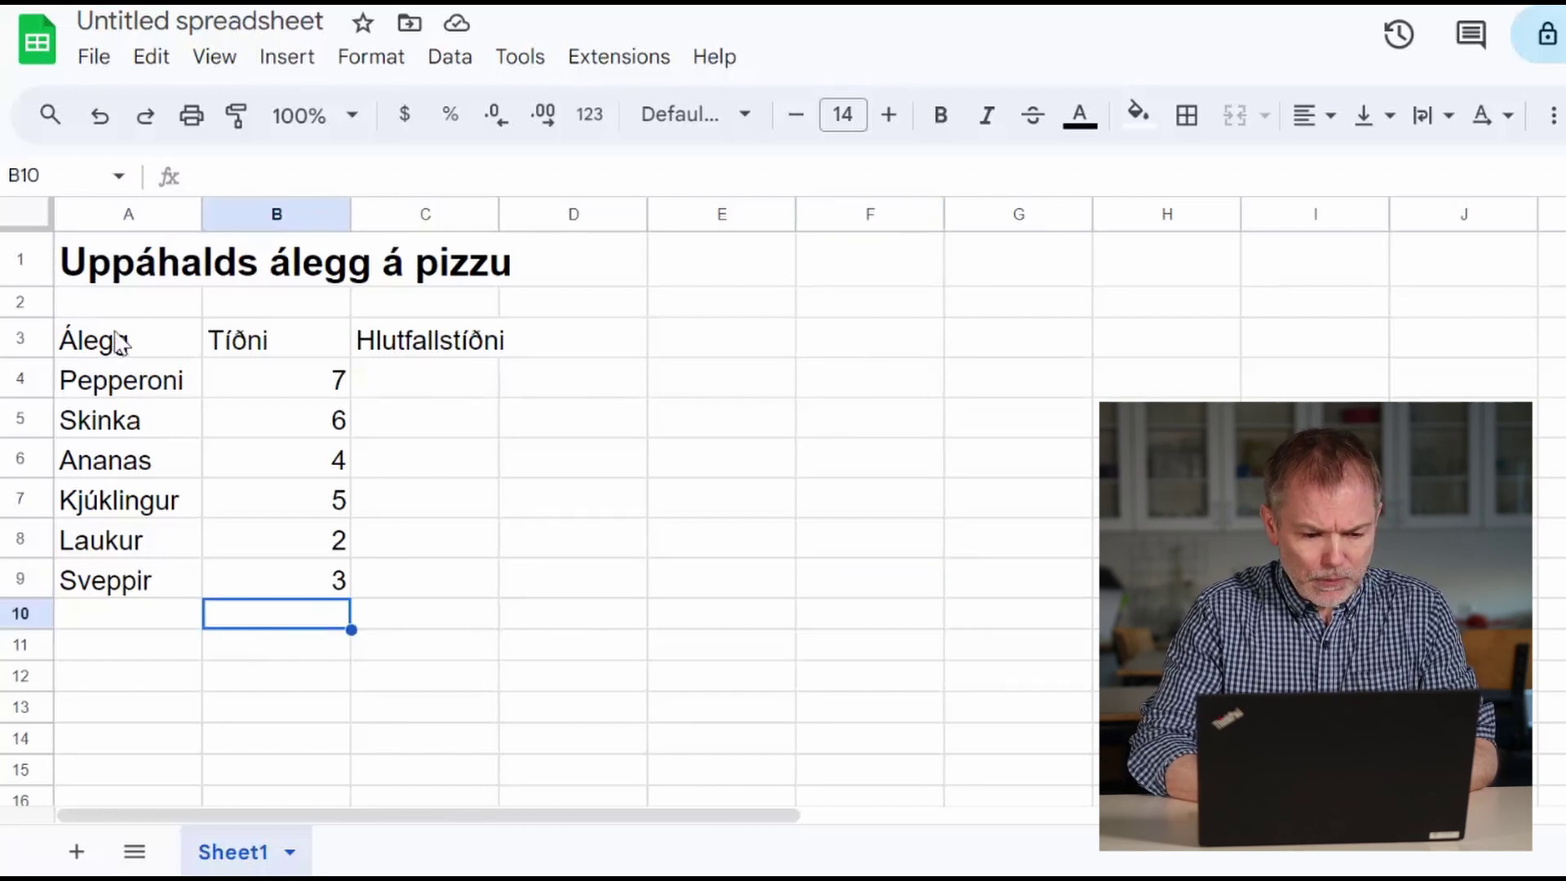
left_click_drag(120, 343, 384, 609)
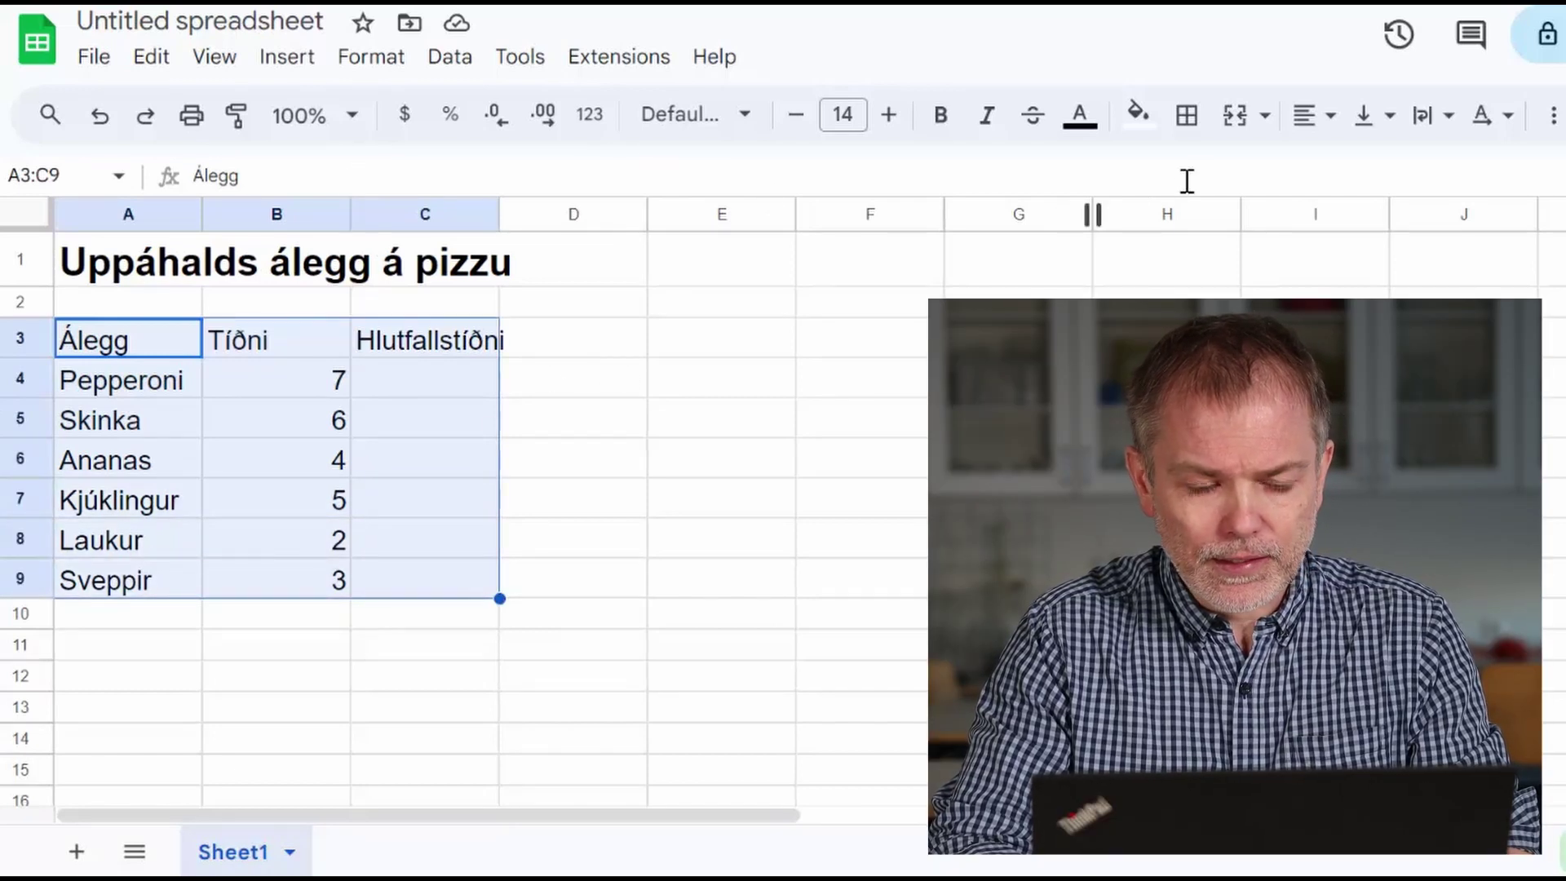
left_click(1188, 122)
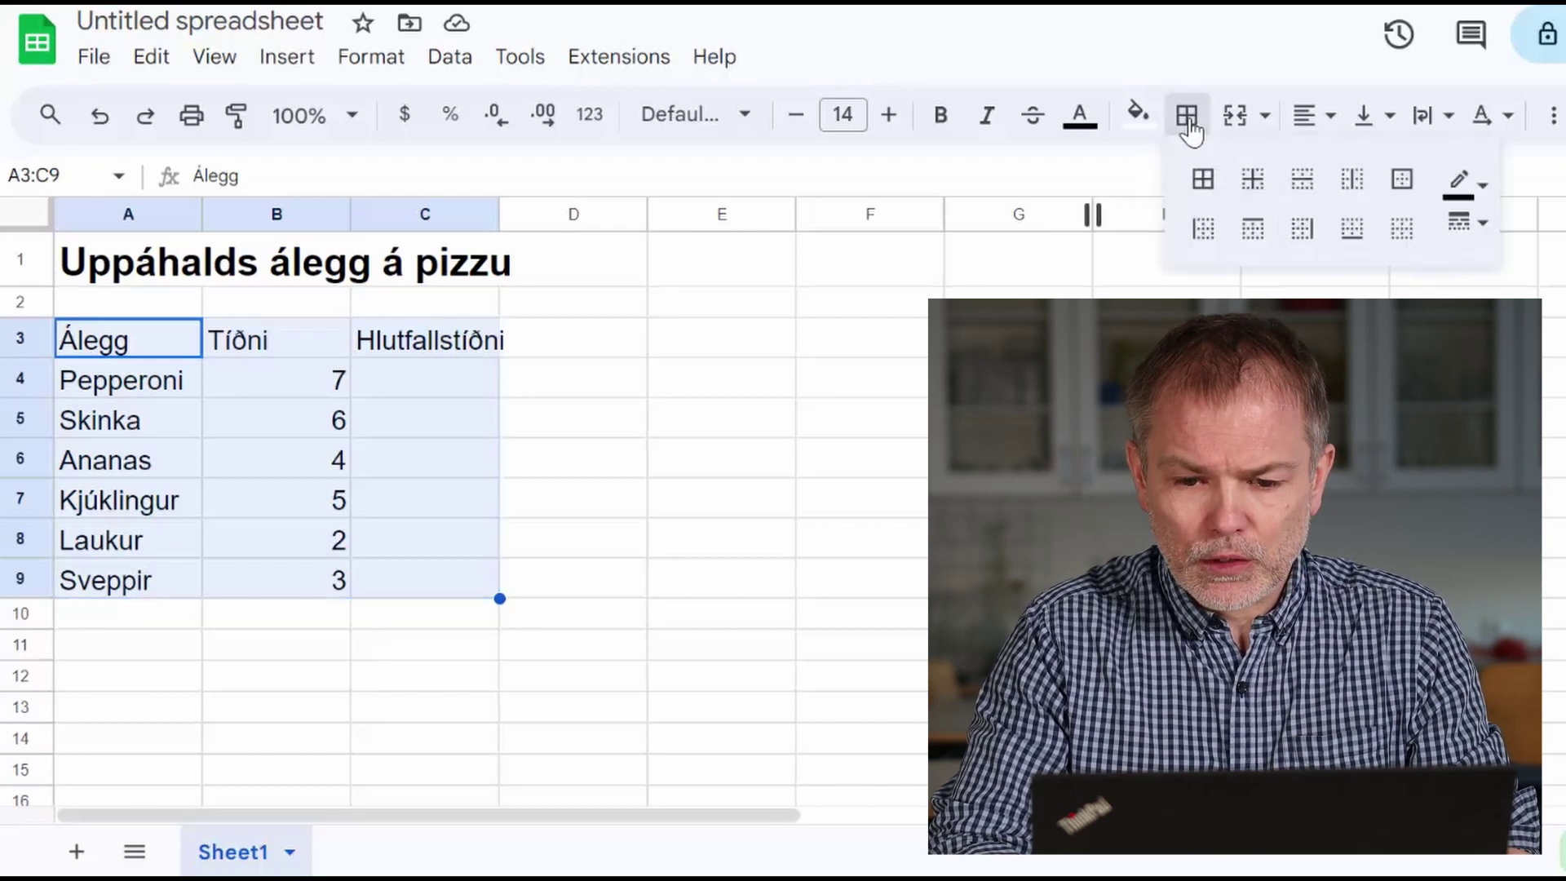
left_click(1202, 183)
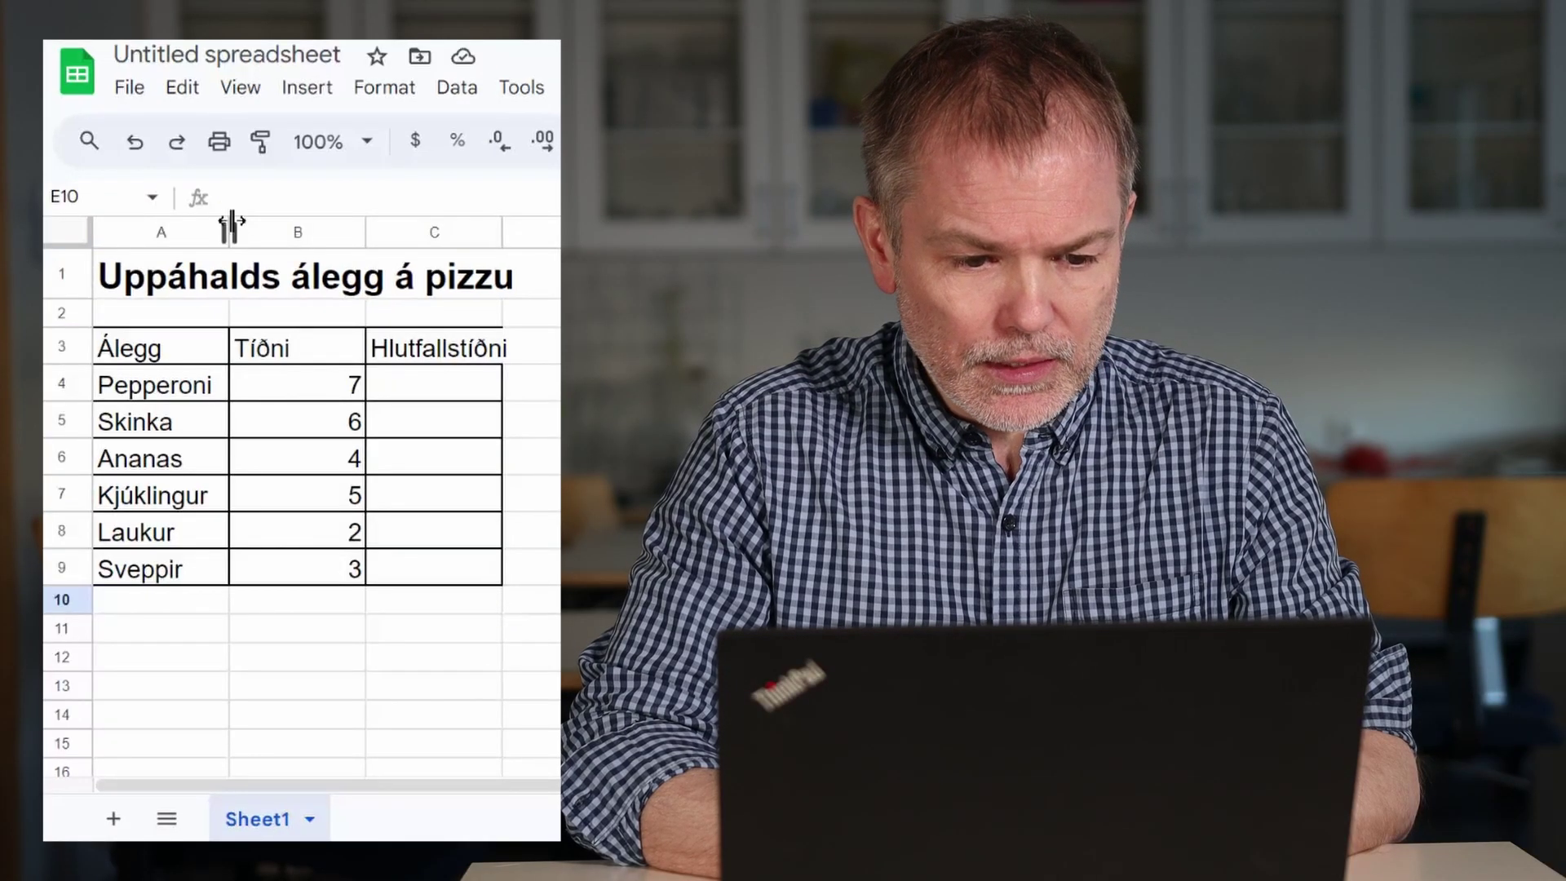
Widen columns A, B and C so the table headings and entries fit inside their cells
left_click_drag(231, 225, 245, 235)
left_click_drag(381, 236, 409, 237)
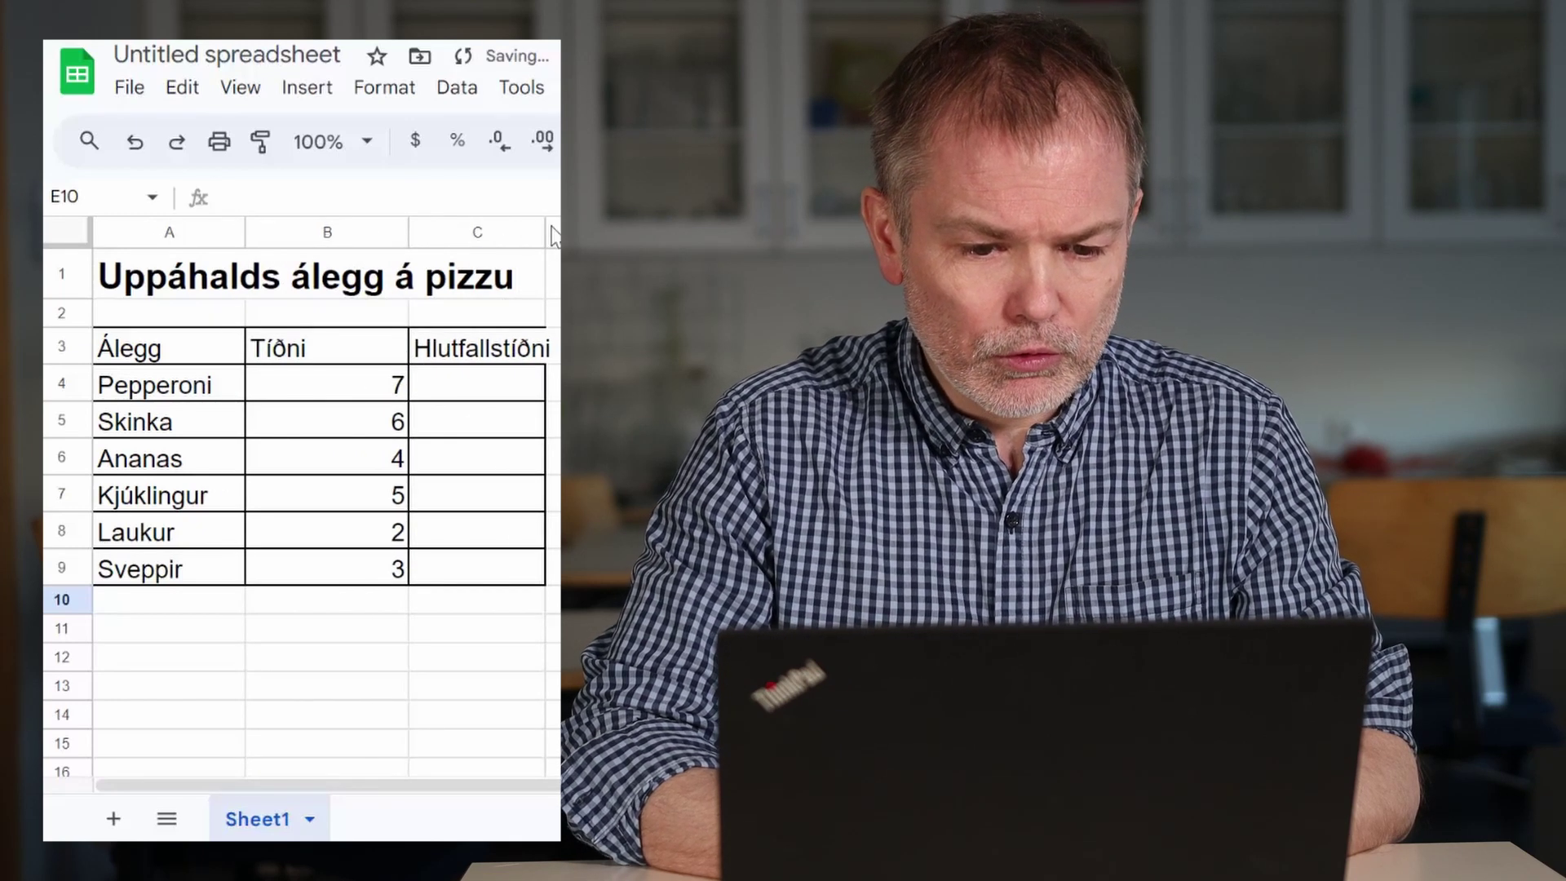
left_click_drag(553, 237, 560, 235)
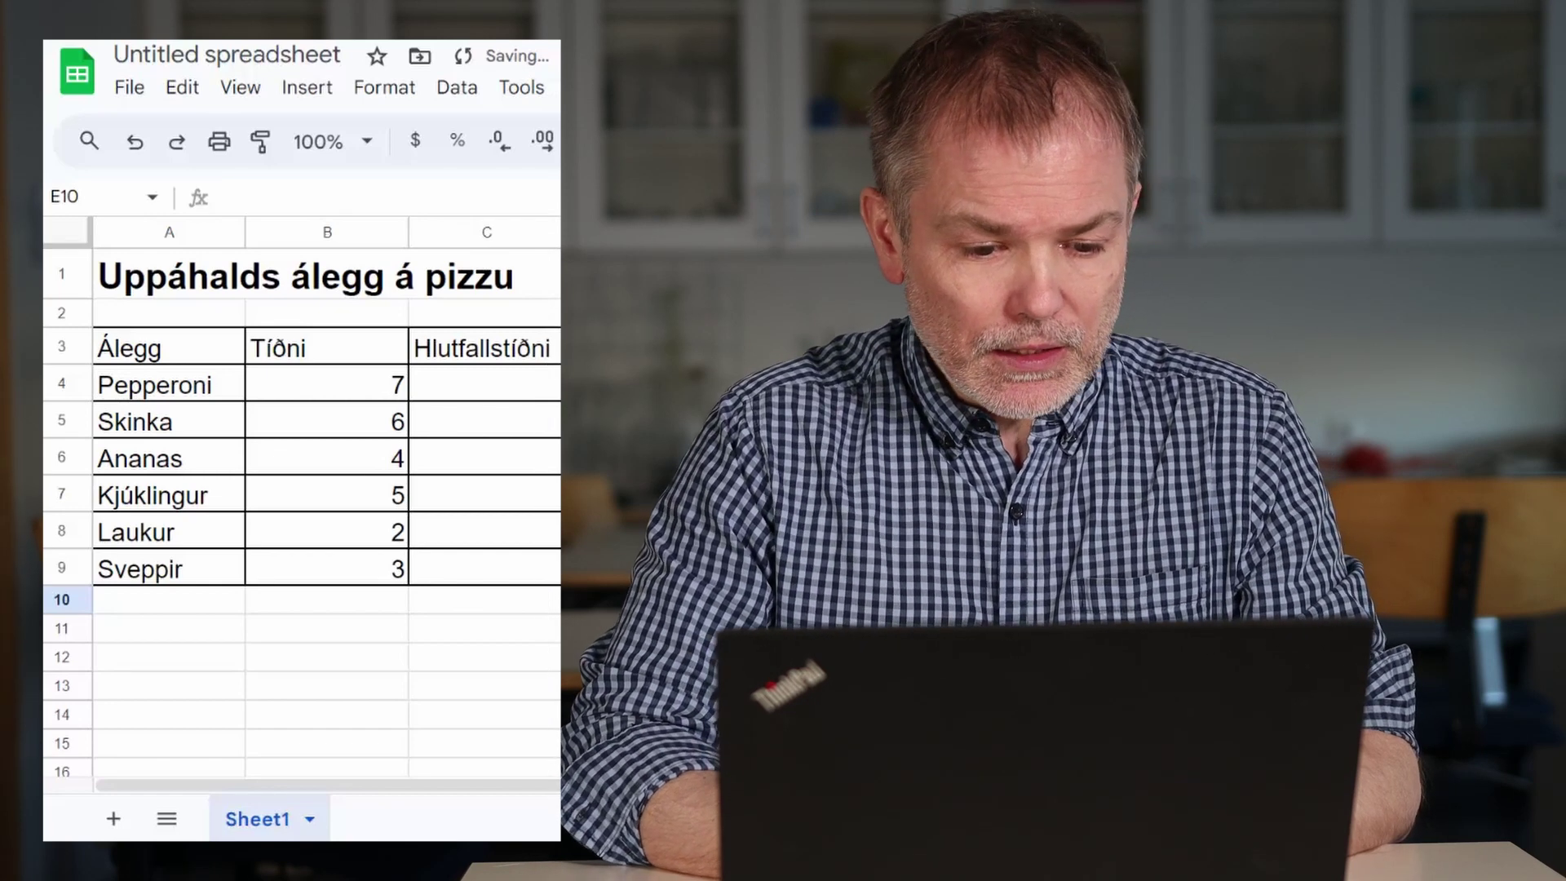
Total the Tíðni frequencies in B10 with the formula =SUM(B4:B9)
left_click(354, 610)
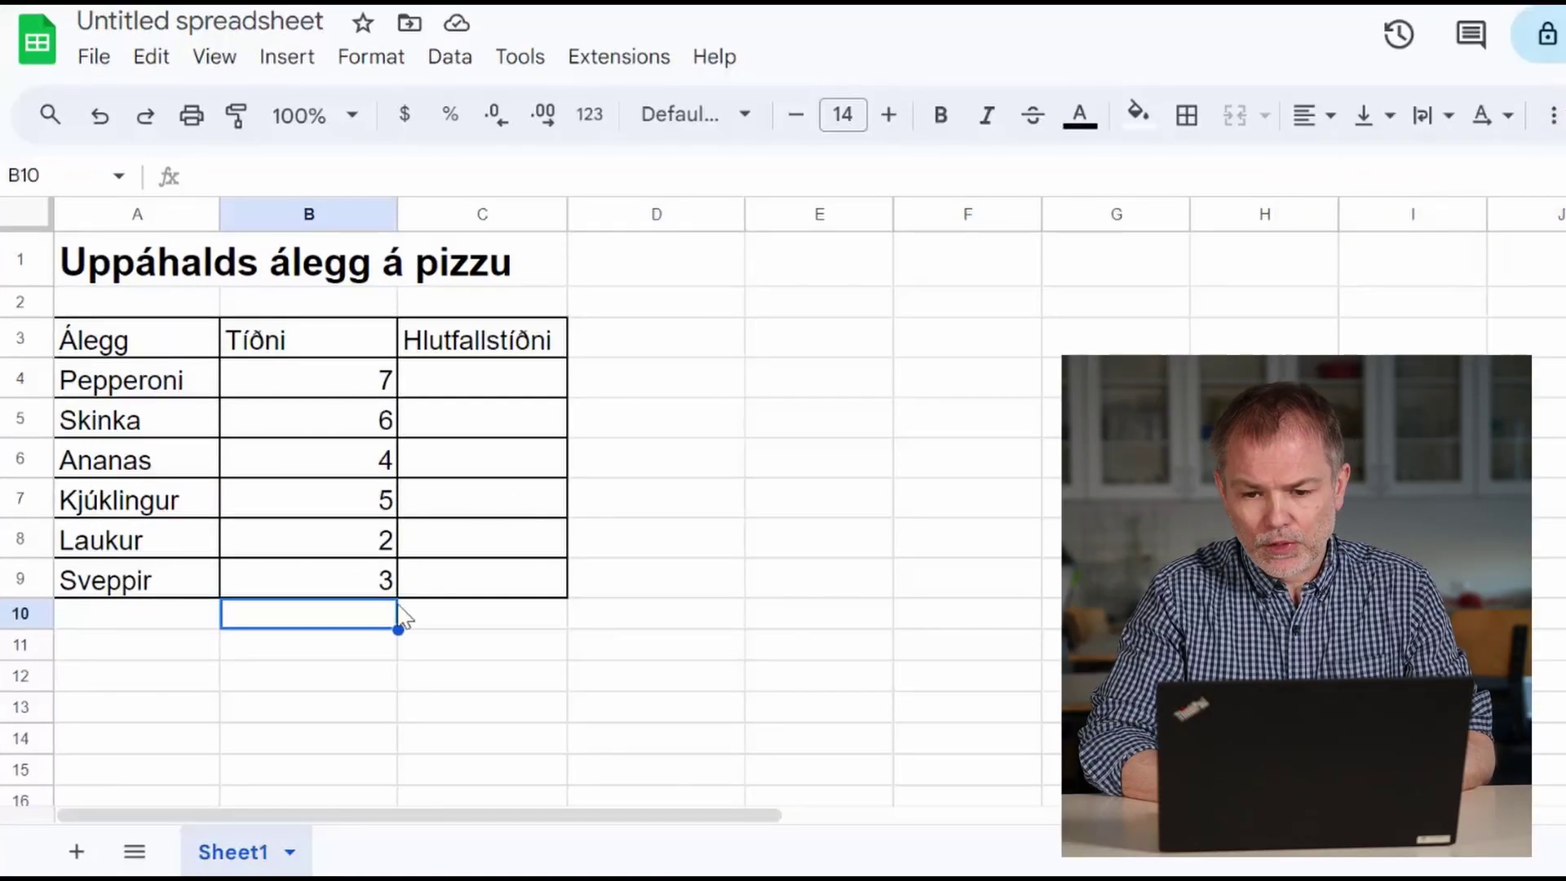
left_click(1552, 122)
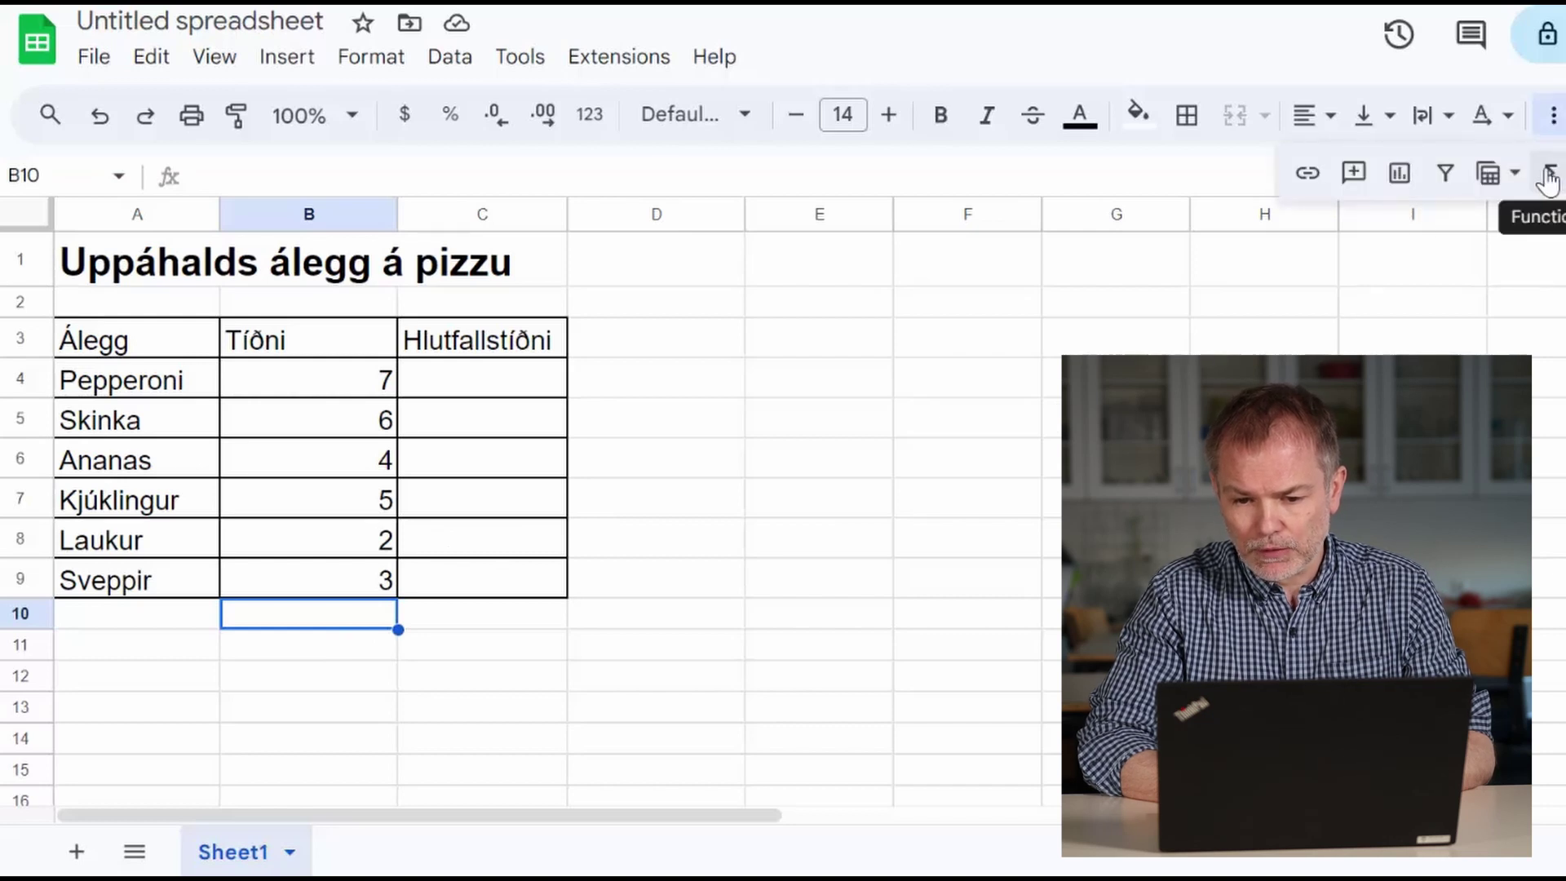
left_click(1548, 176)
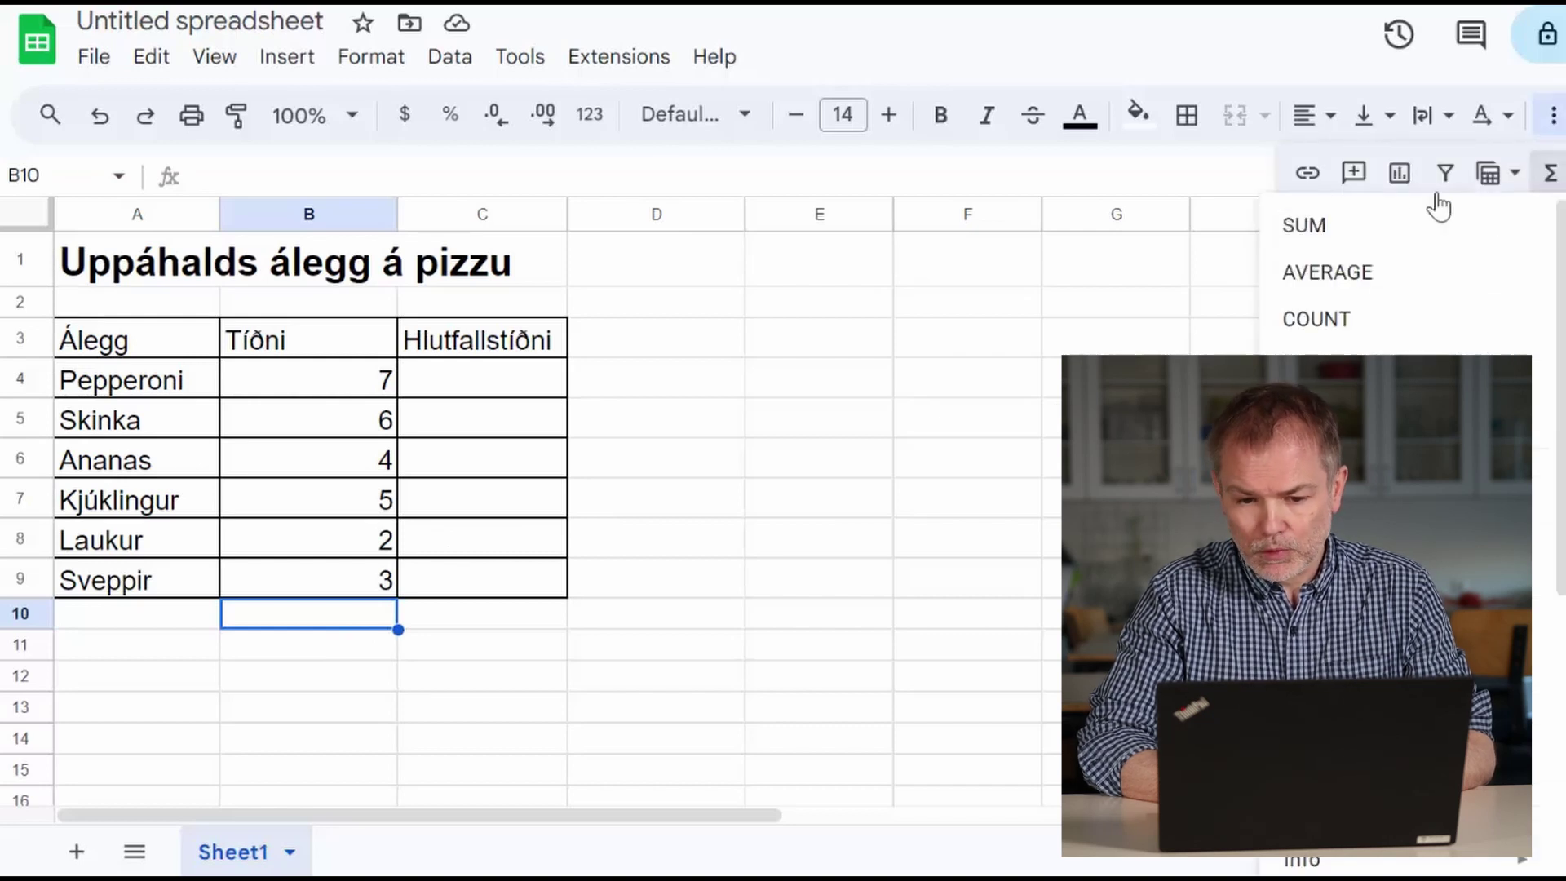
left_click(1322, 228)
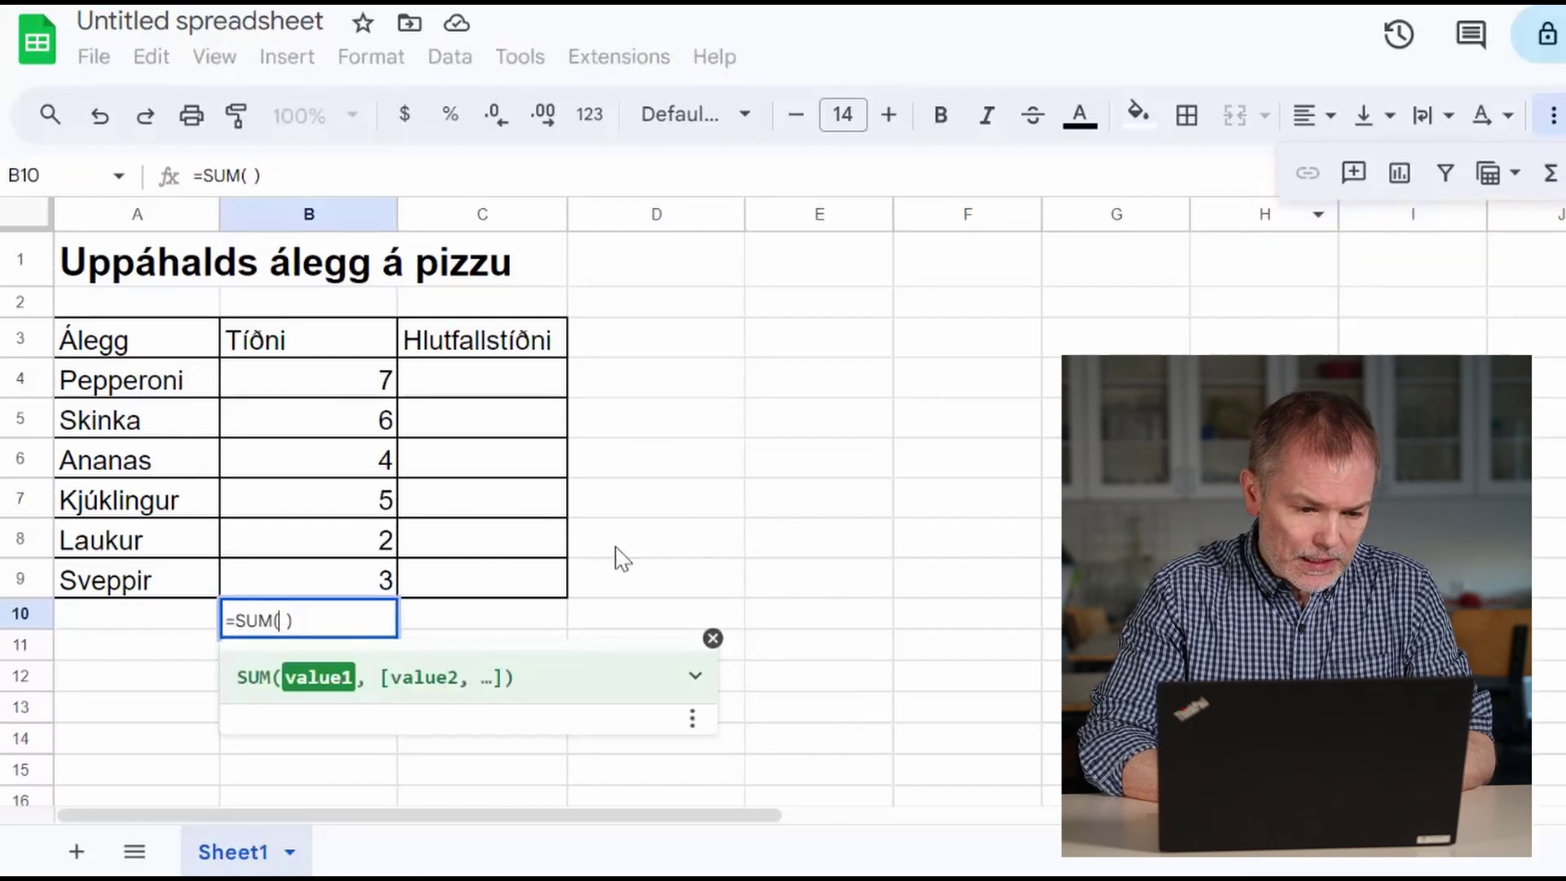
left_click_drag(325, 377, 318, 578)
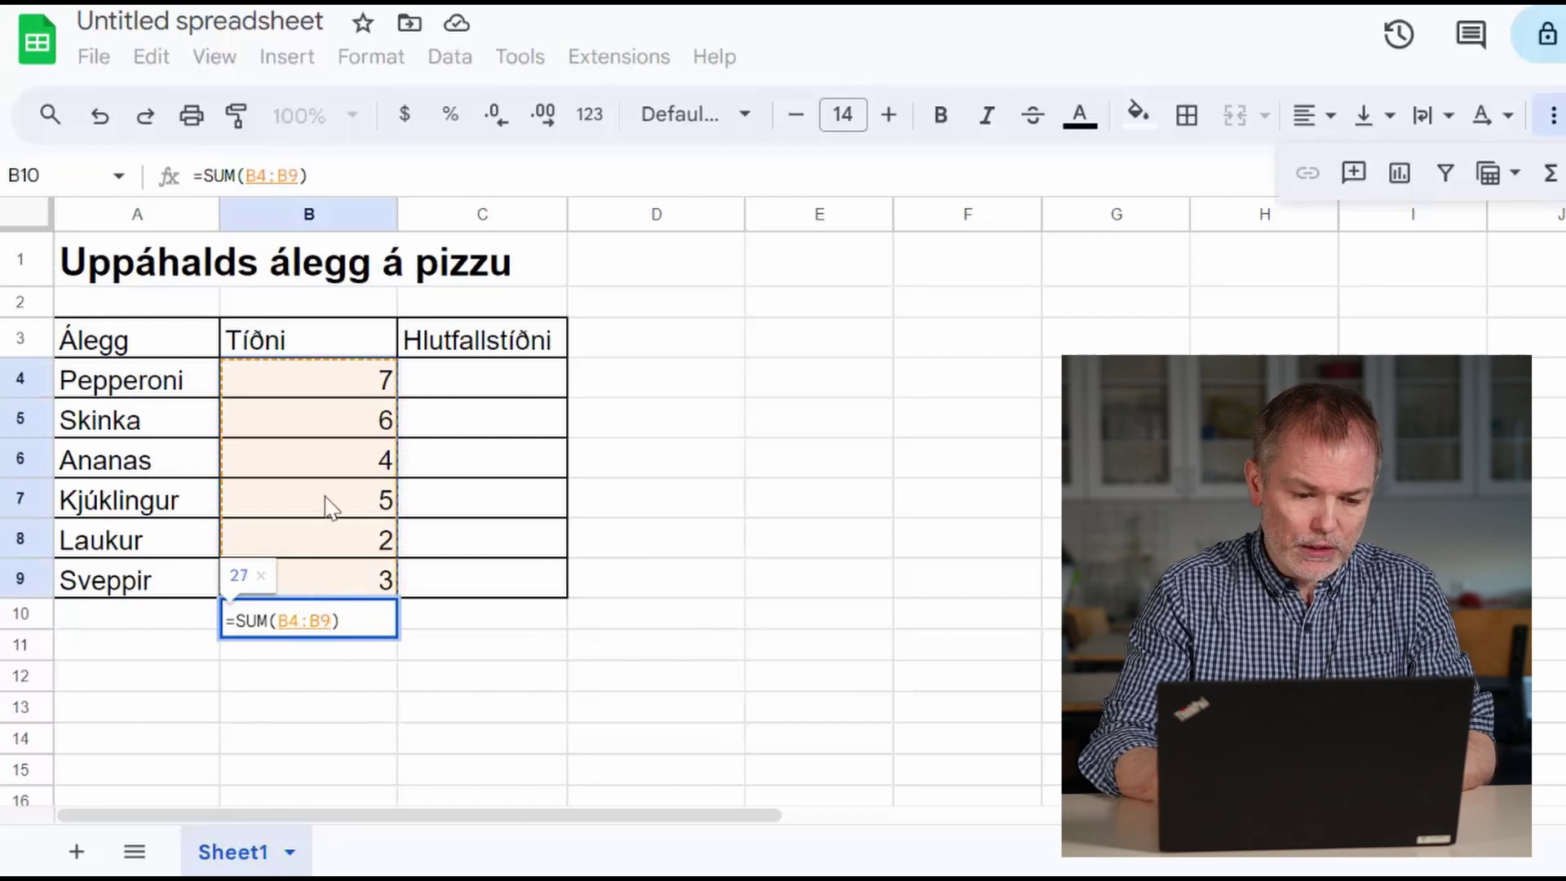
key("Return")
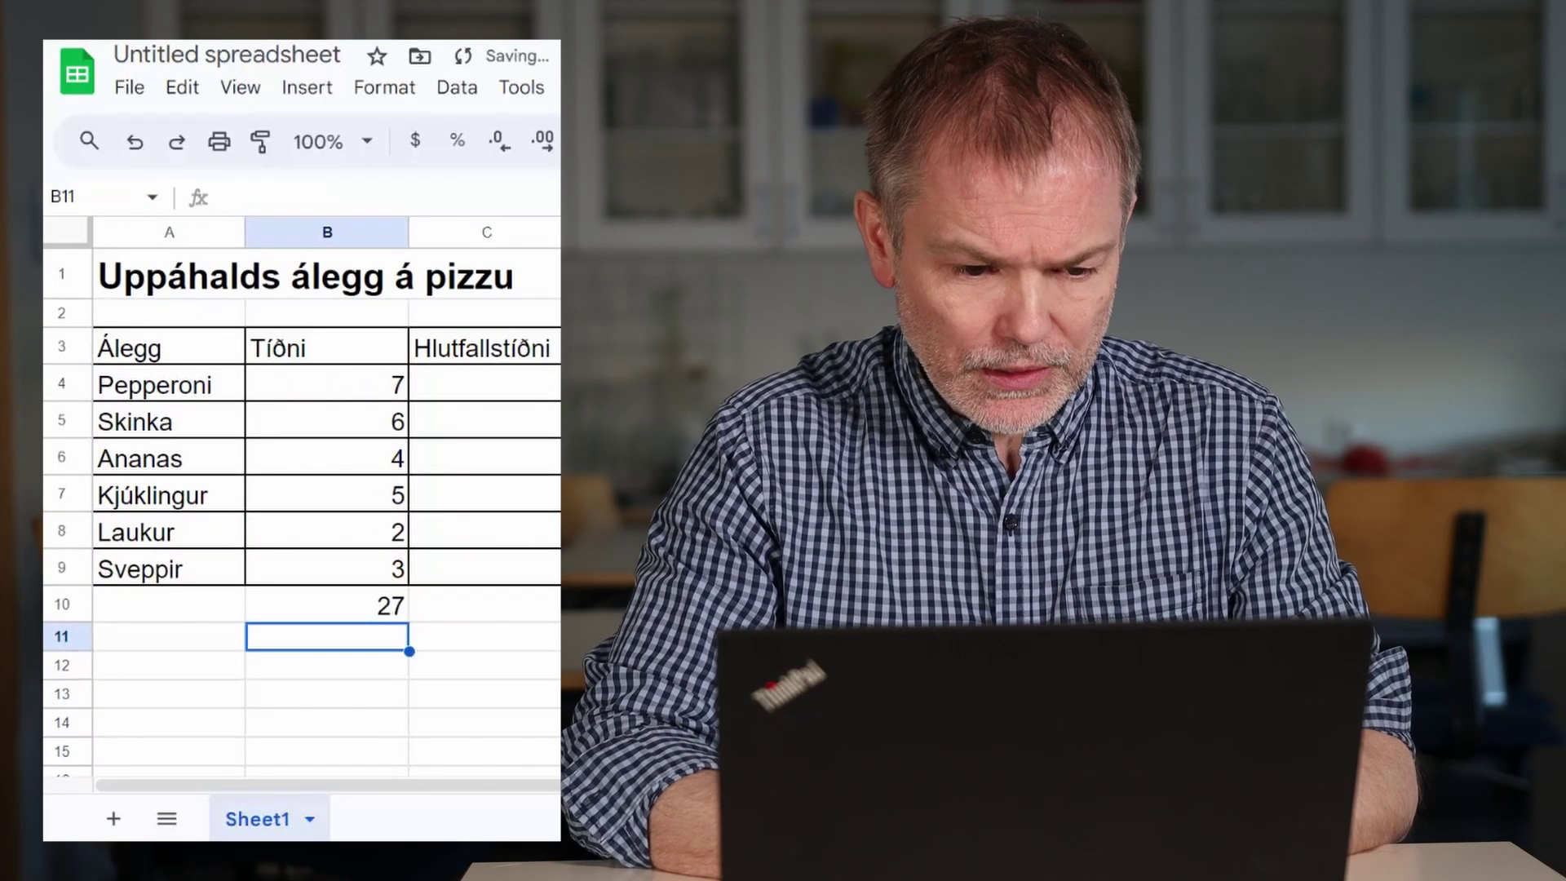
Calculate Pepperoni's relative frequency in C4 with the formula =B4/B10
left_click(503, 384)
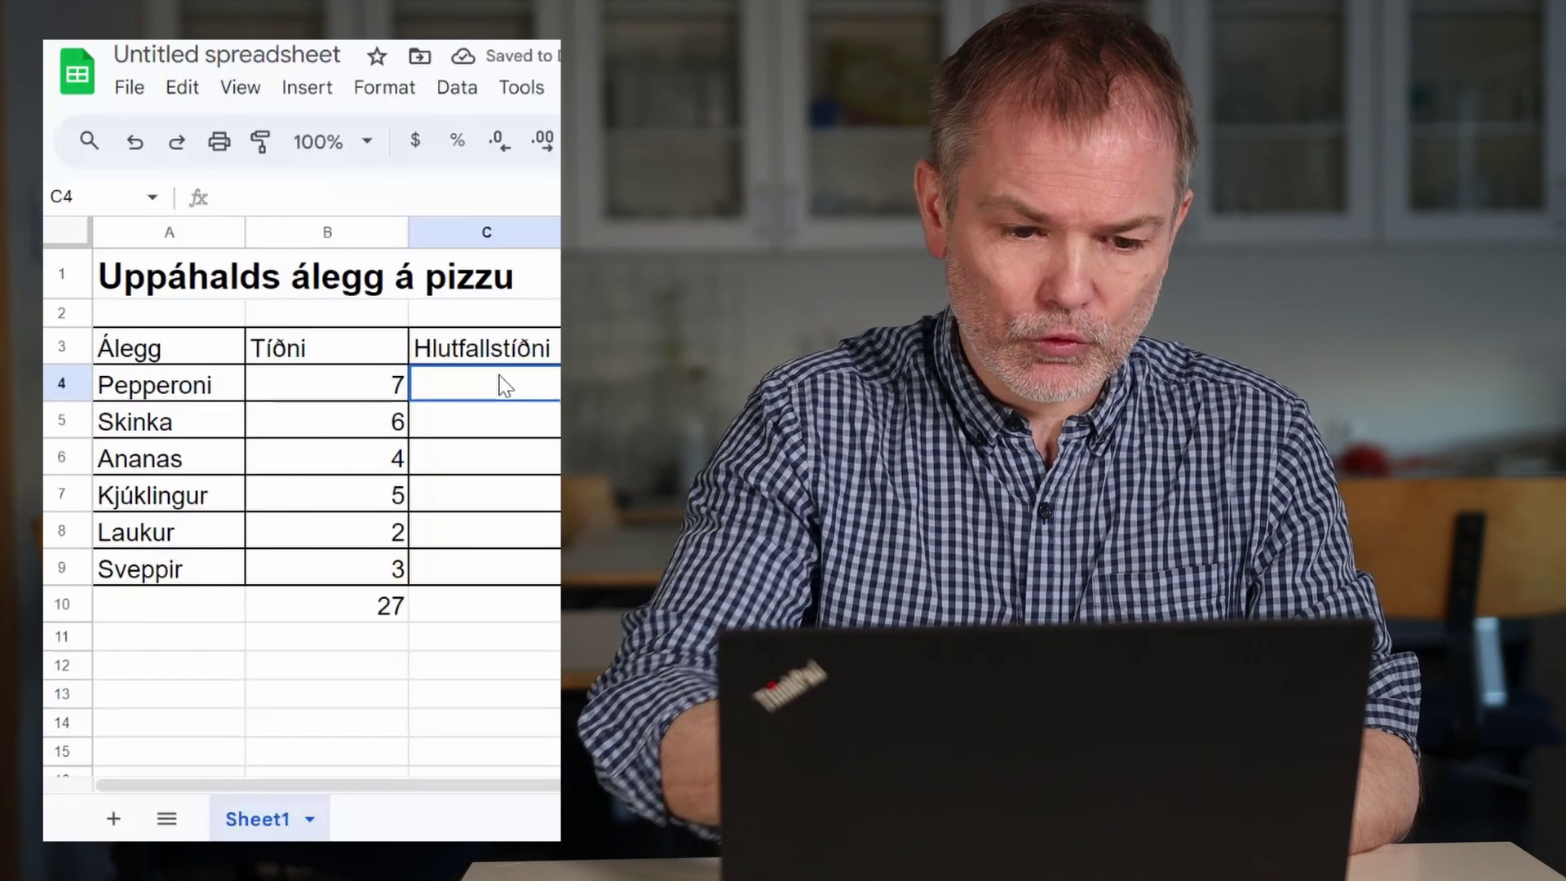
type("=")
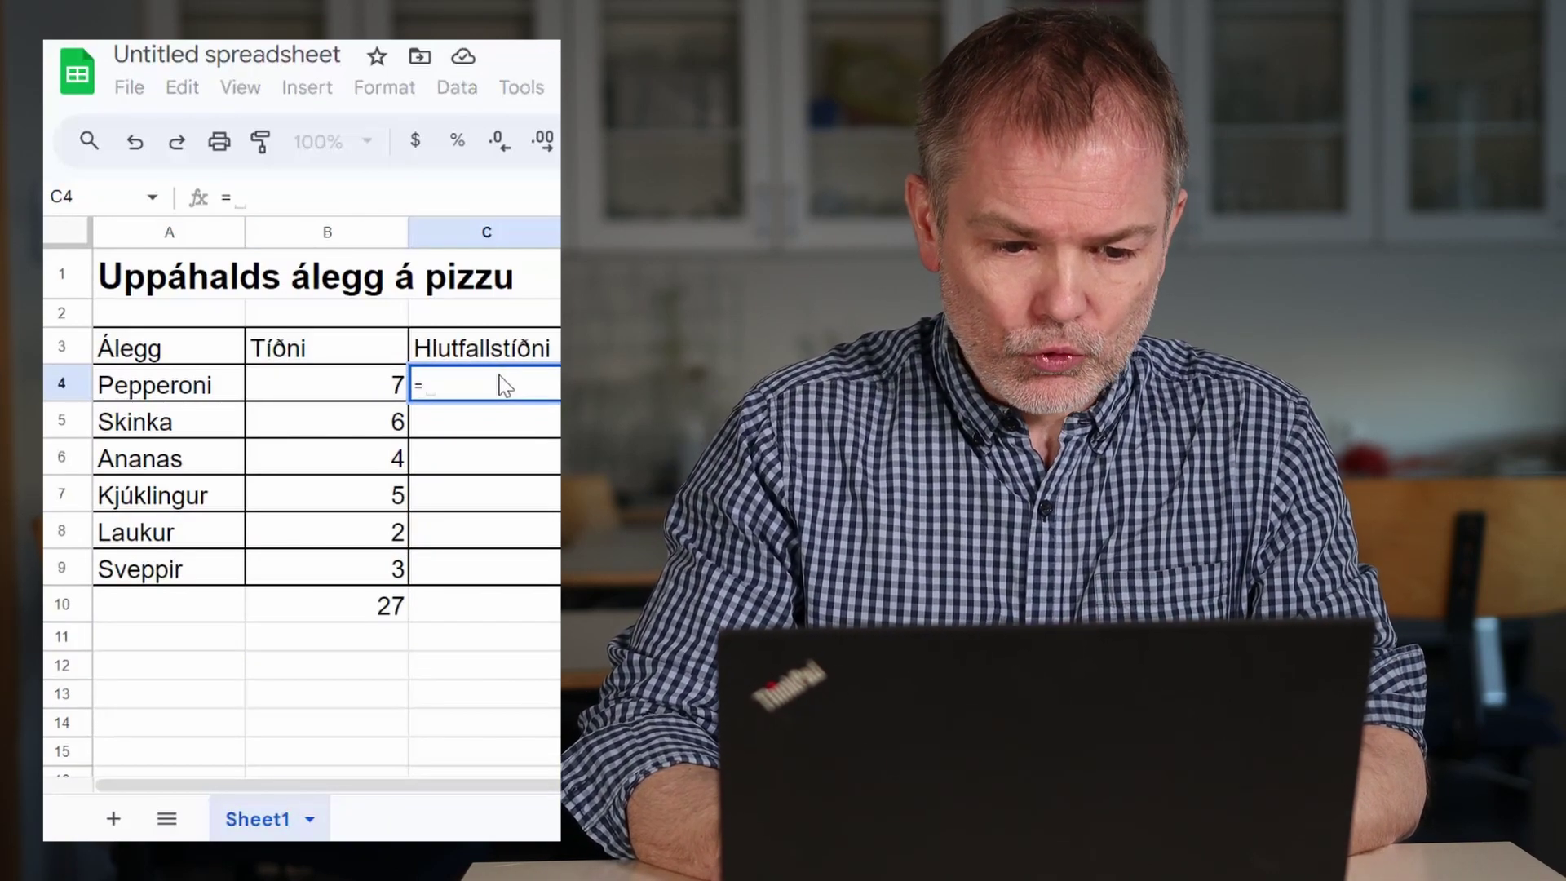
key("Left")
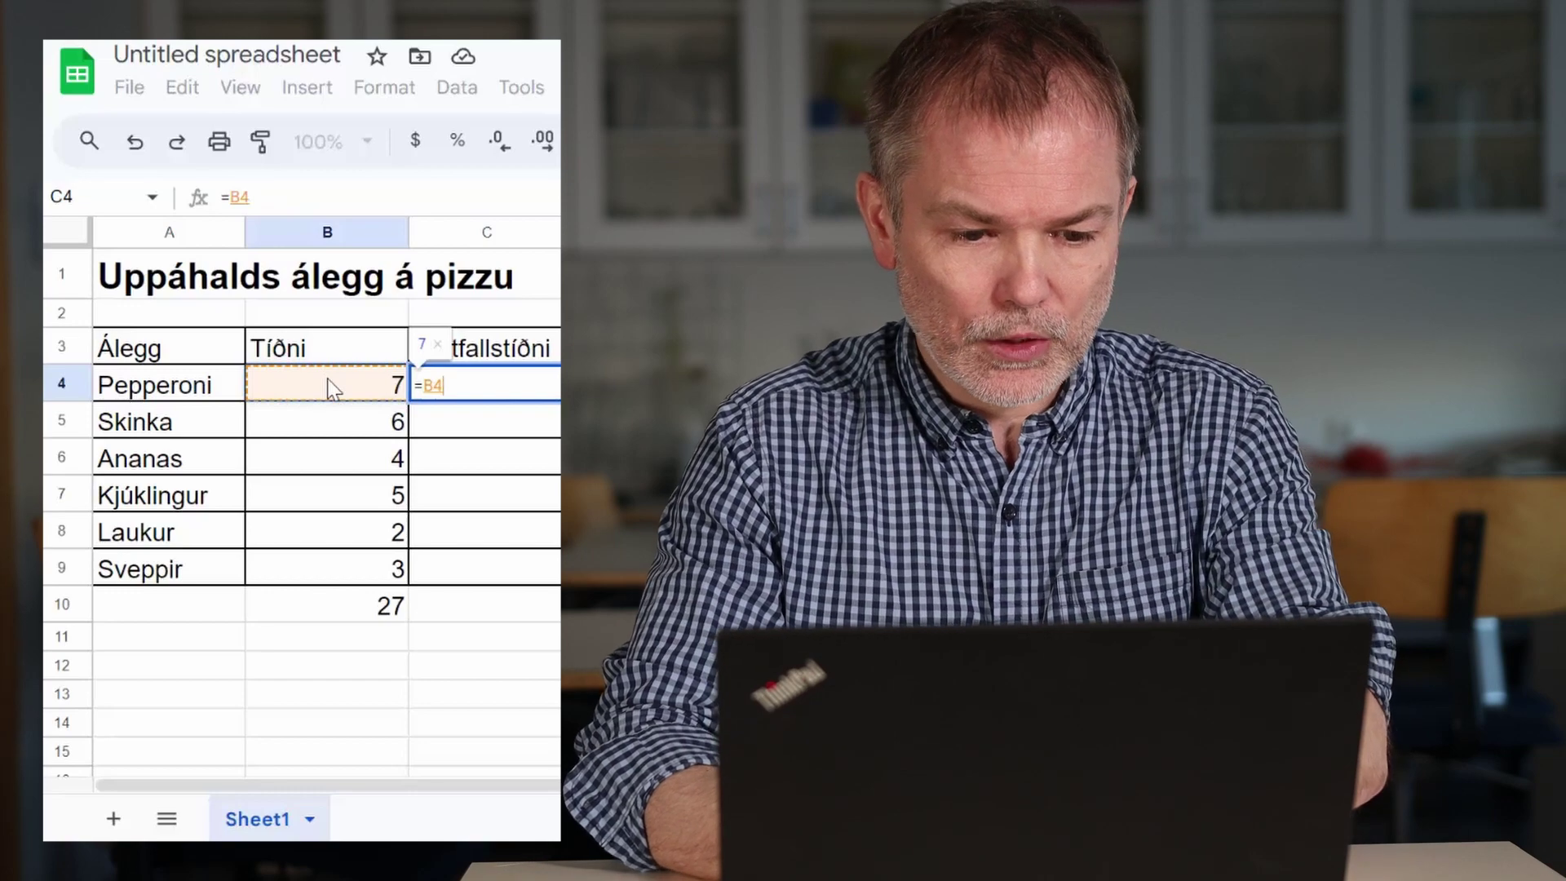
type("/")
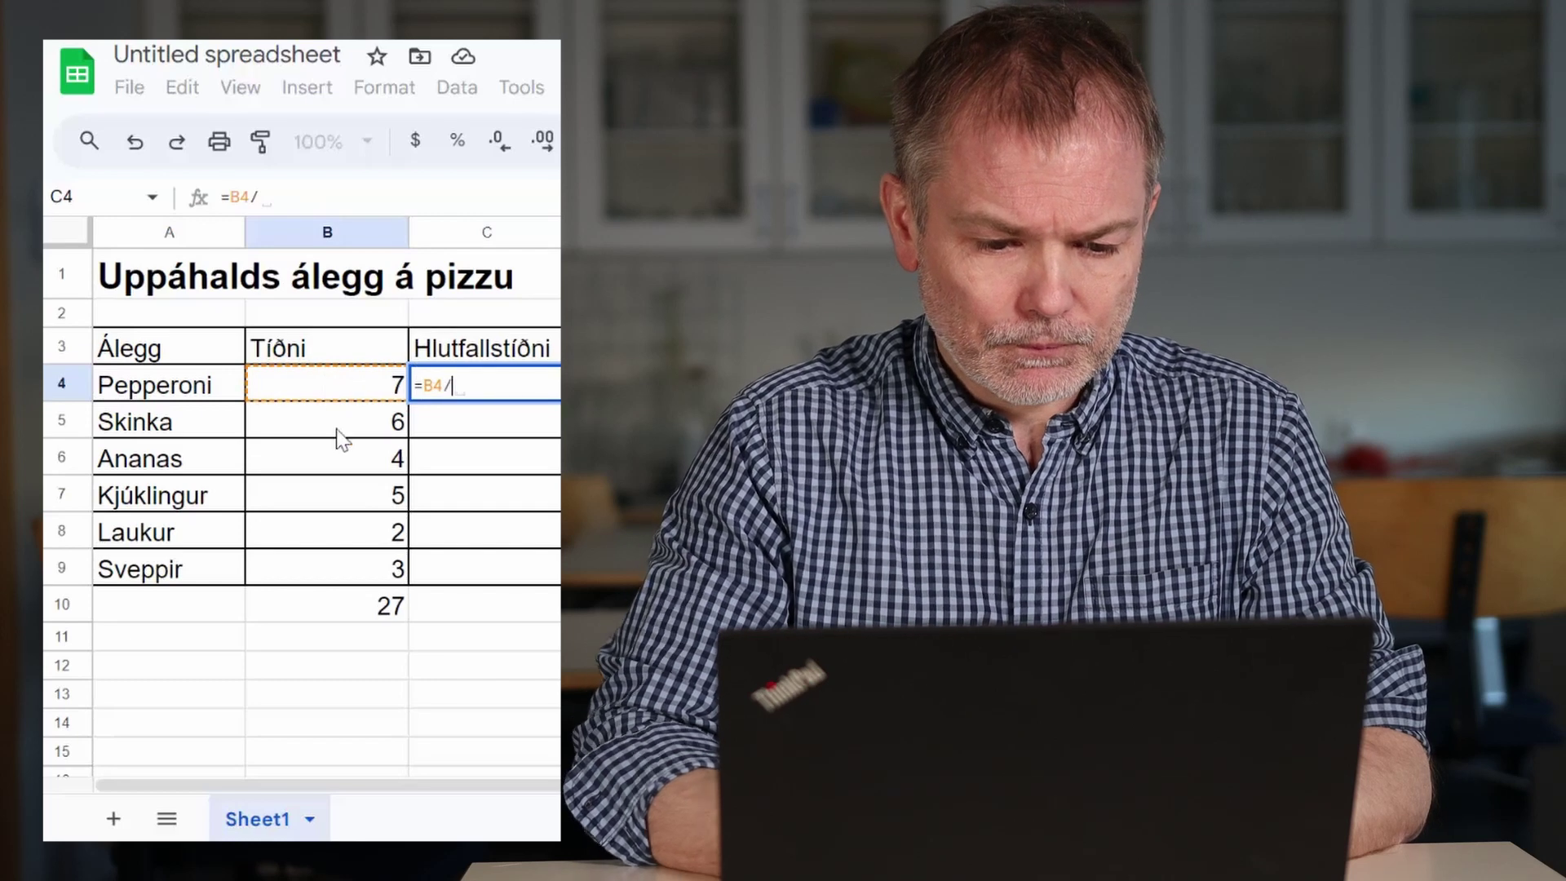
left_click(387, 623)
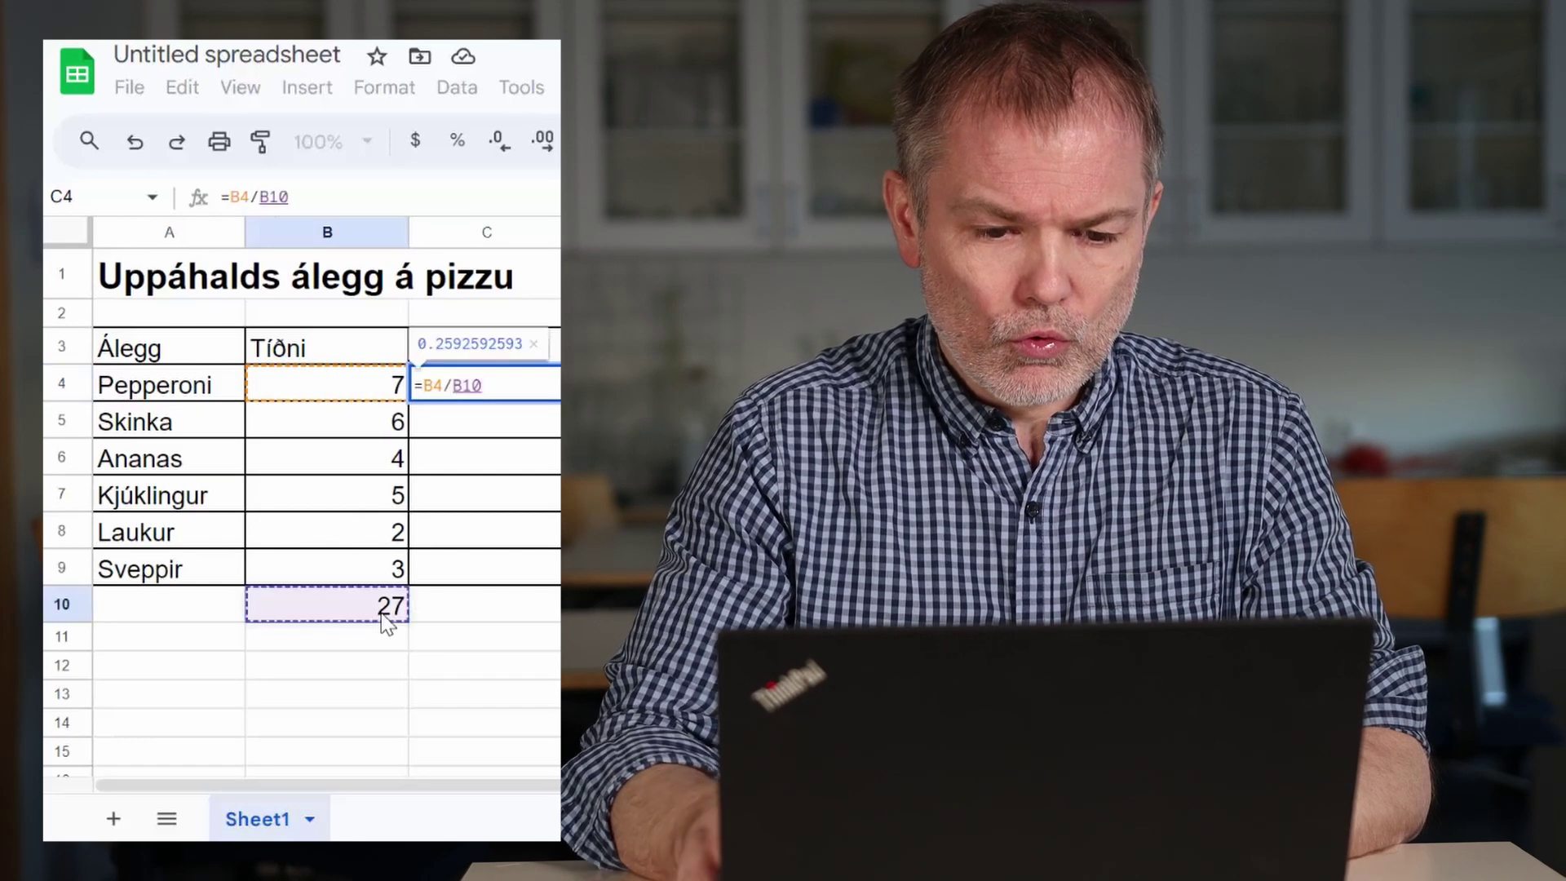
key("Return")
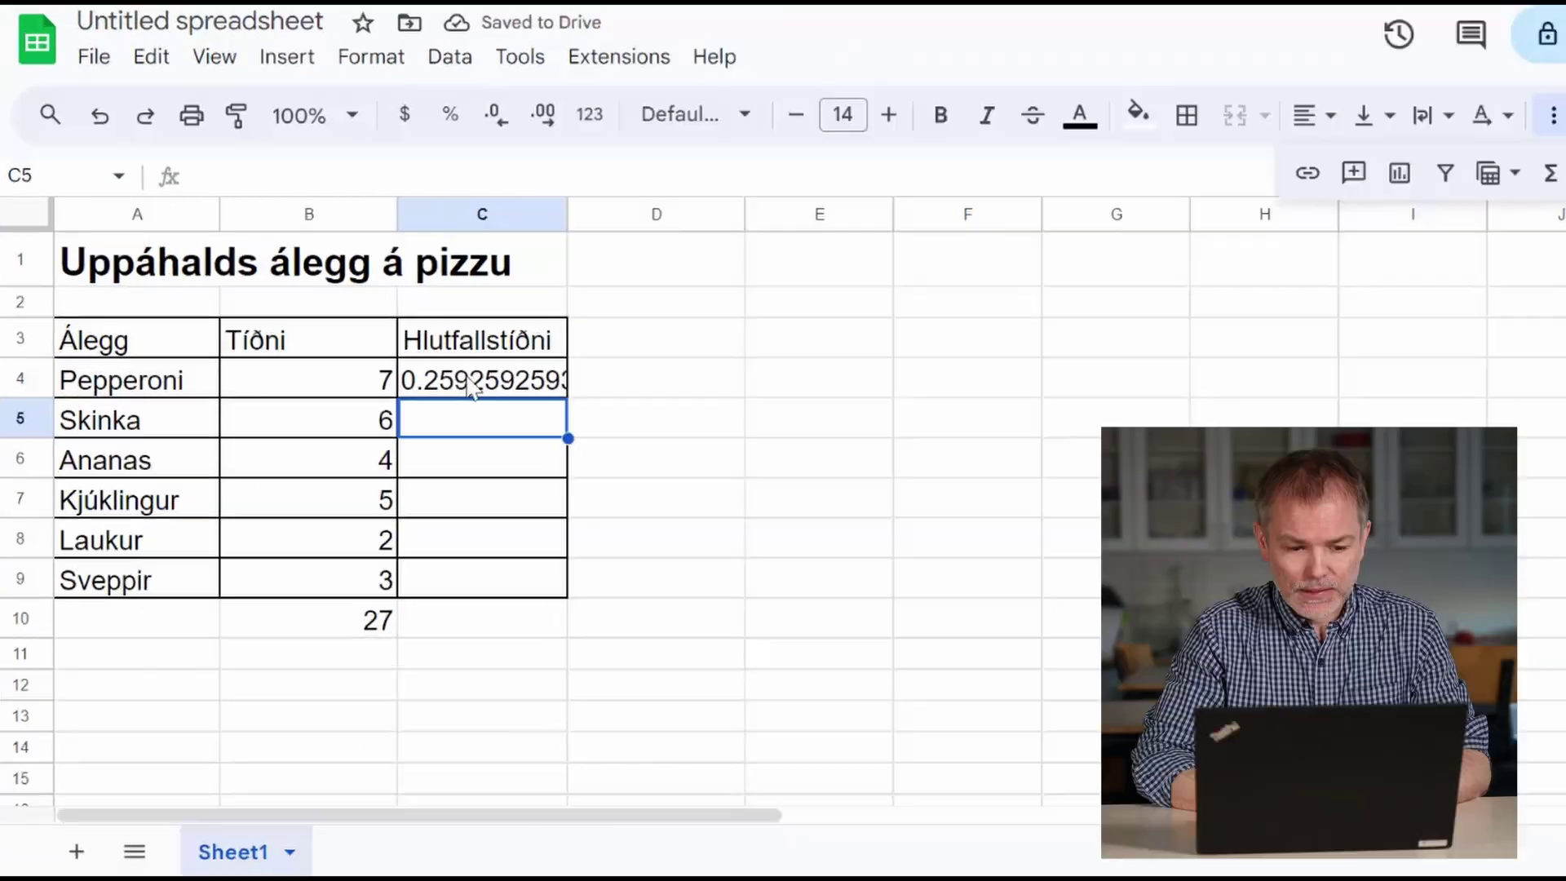
Format C4 as a percentage and copy its formula down through C9
left_click(471, 387)
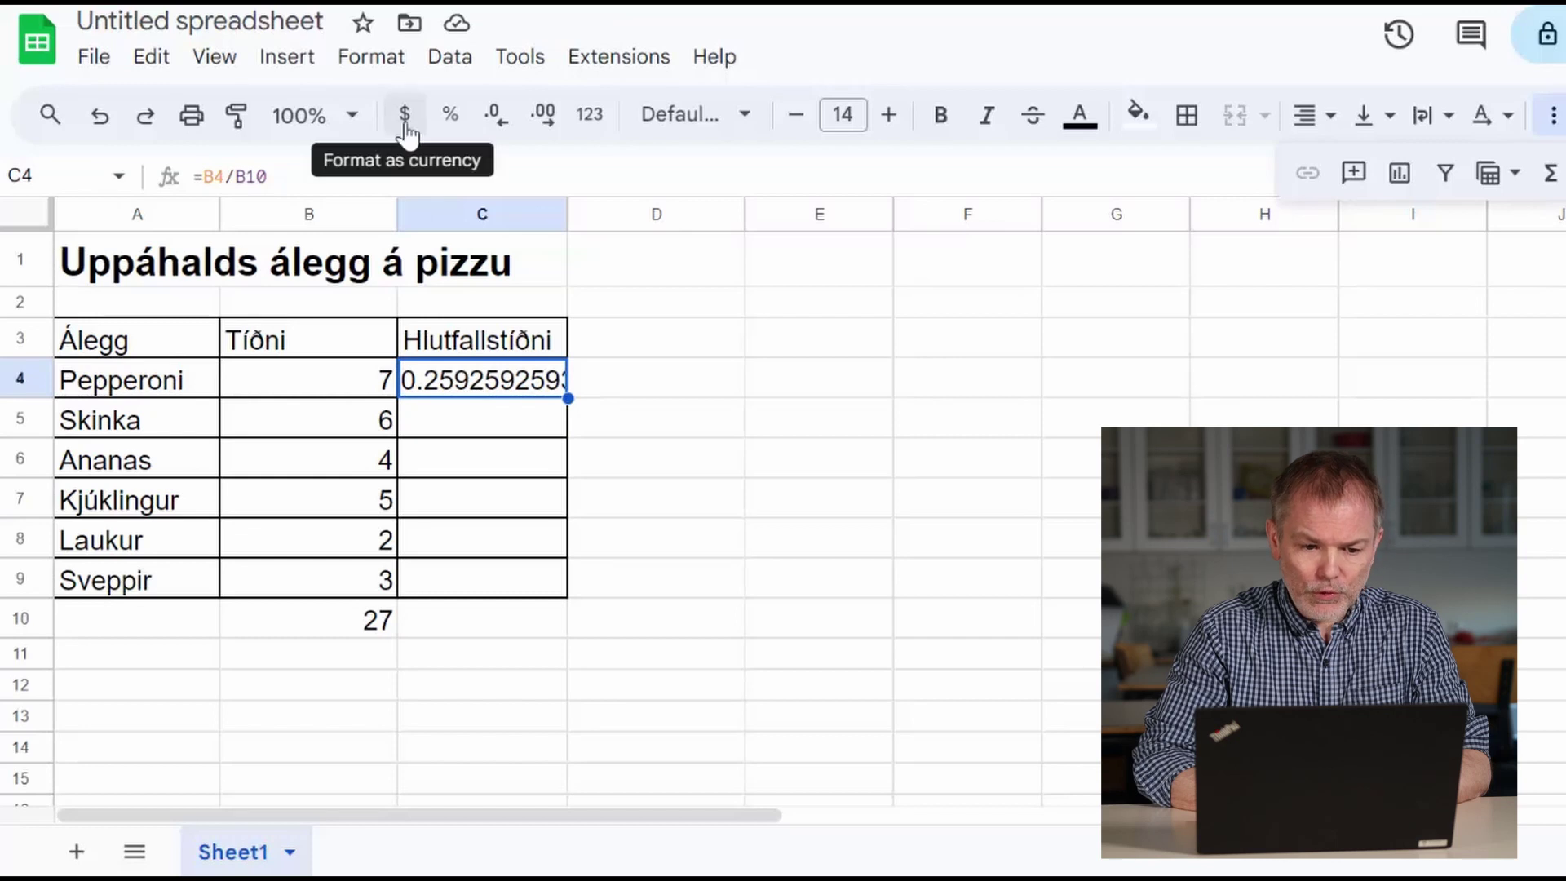
left_click(450, 115)
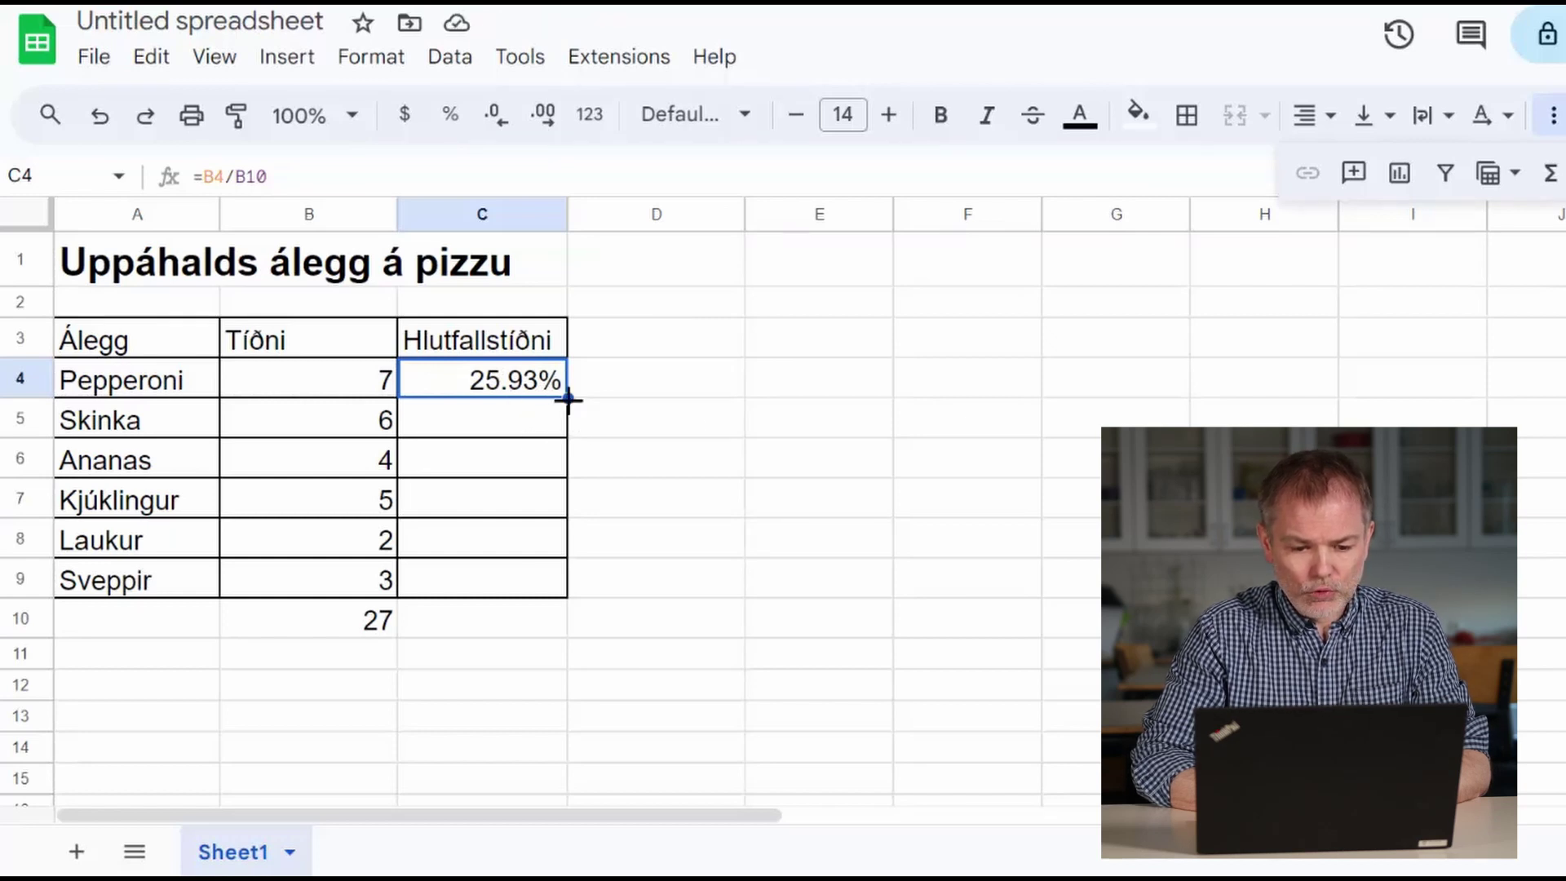
left_click_drag(566, 418, 563, 602)
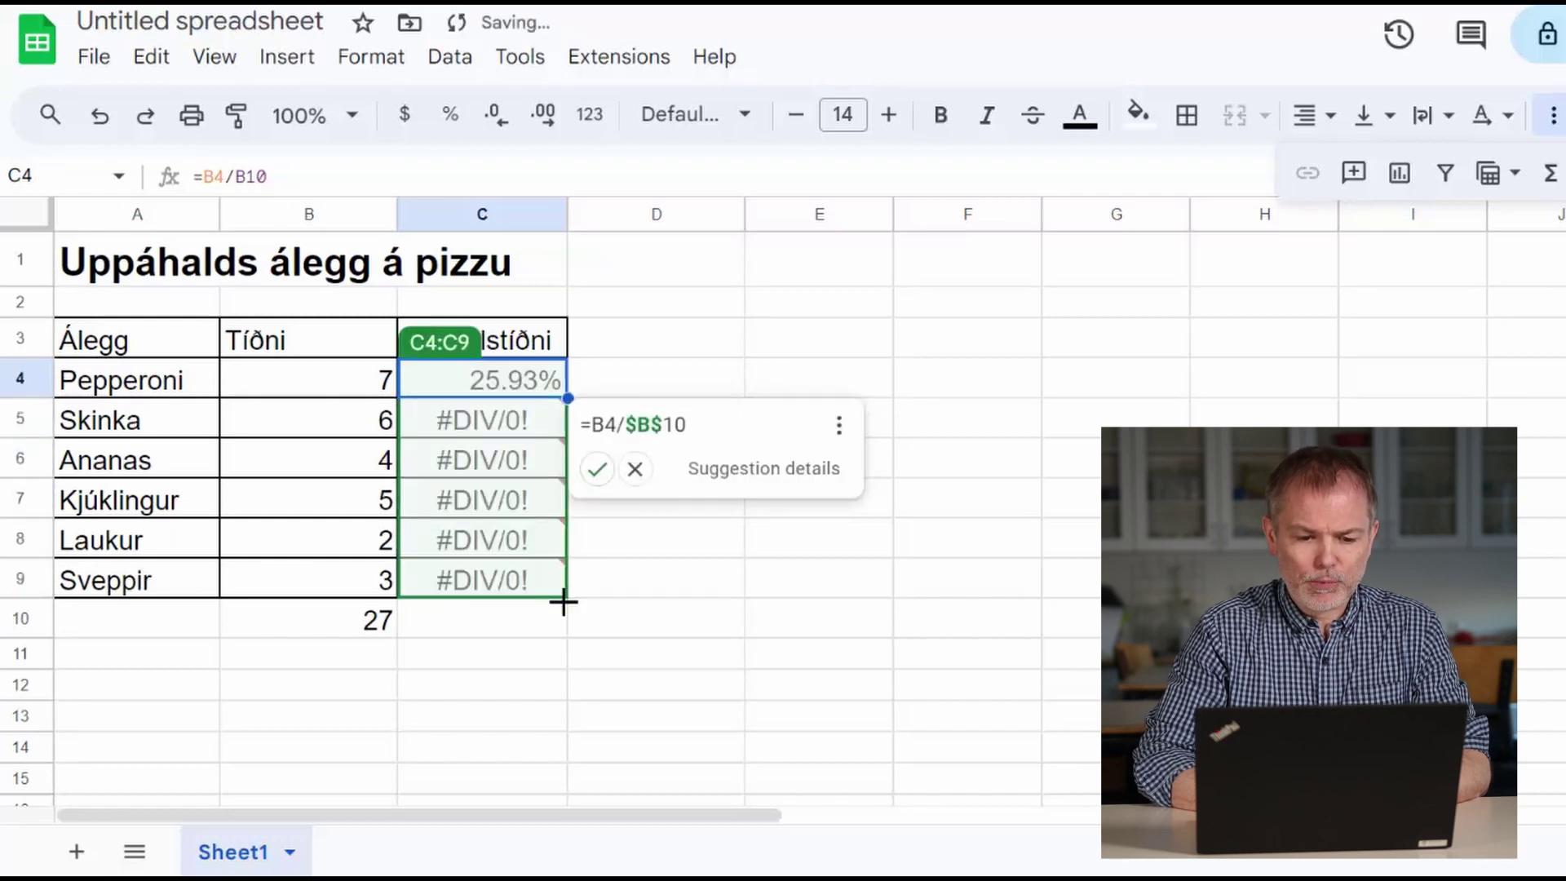
left_click(691, 591)
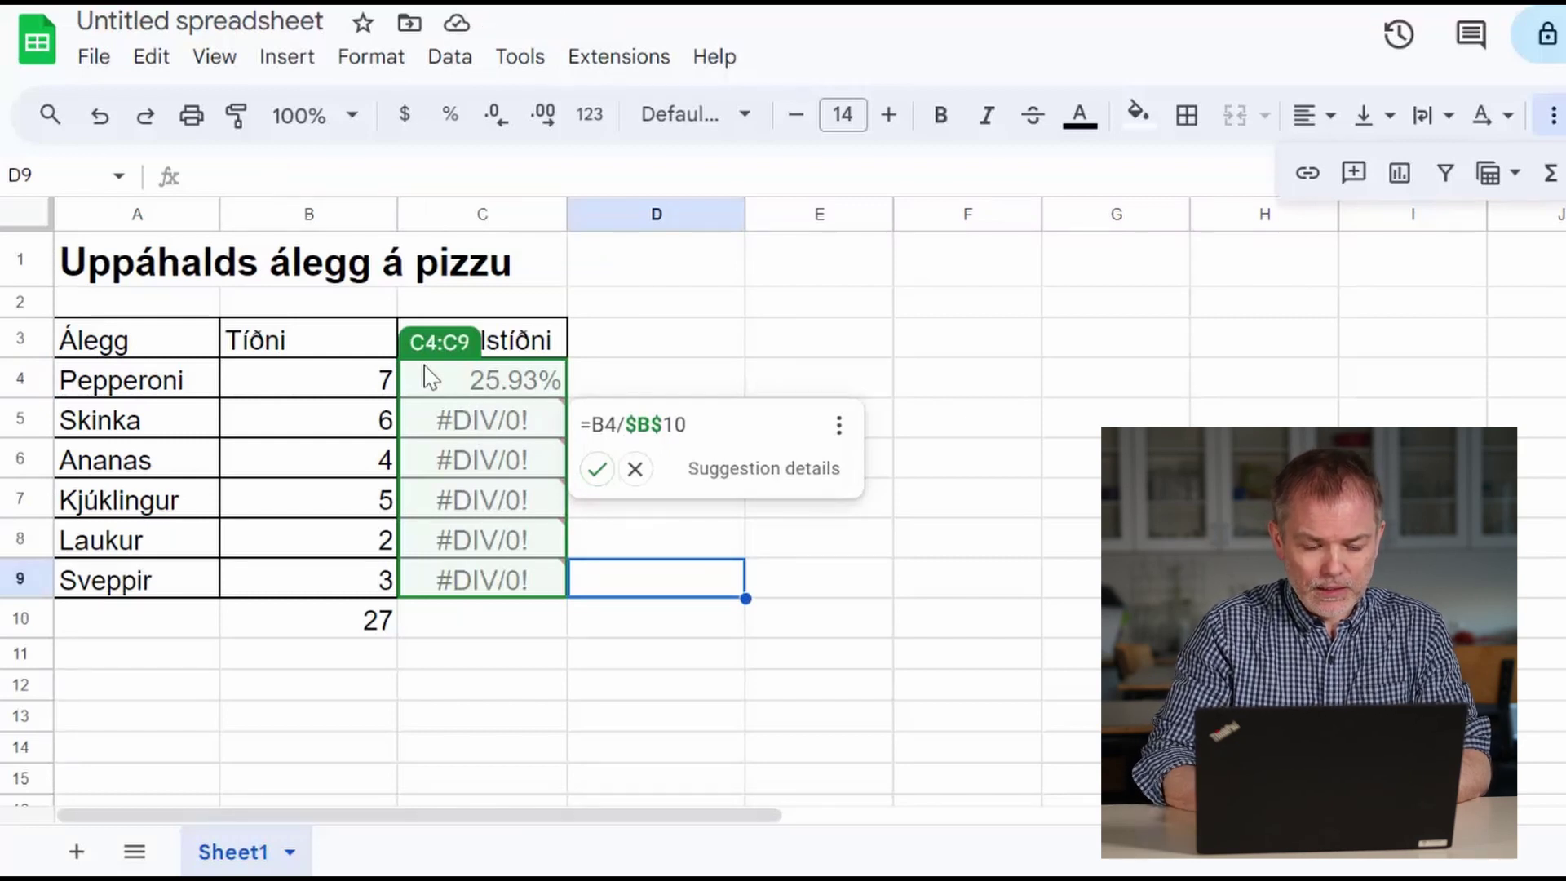
Make the total an absolute reference in C4 so the formula reads =B4/$B$10
left_click(482, 382)
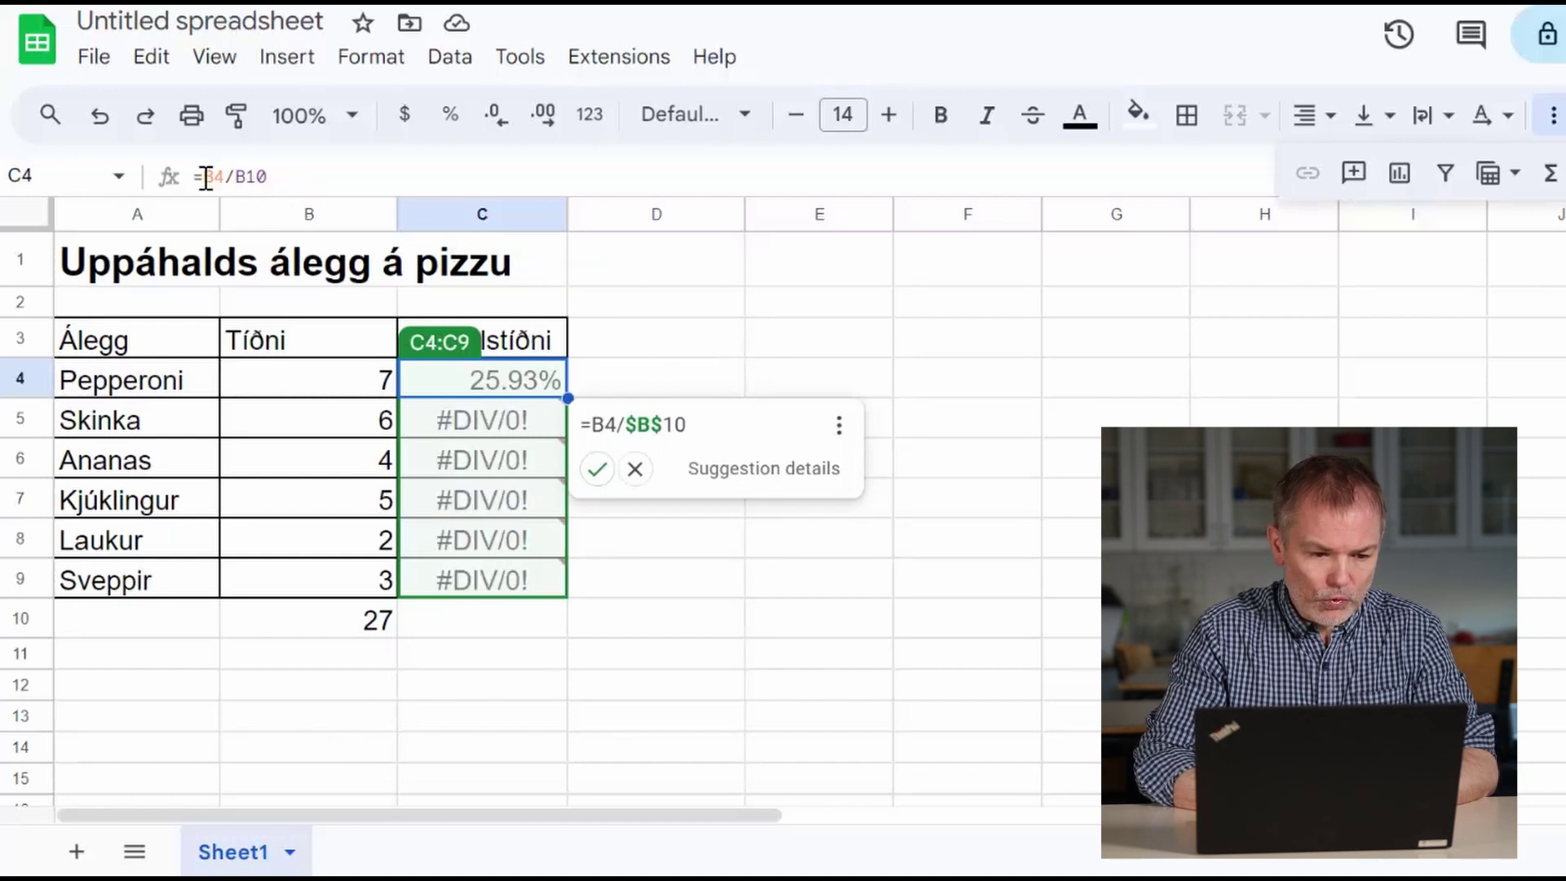
left_click(235, 177)
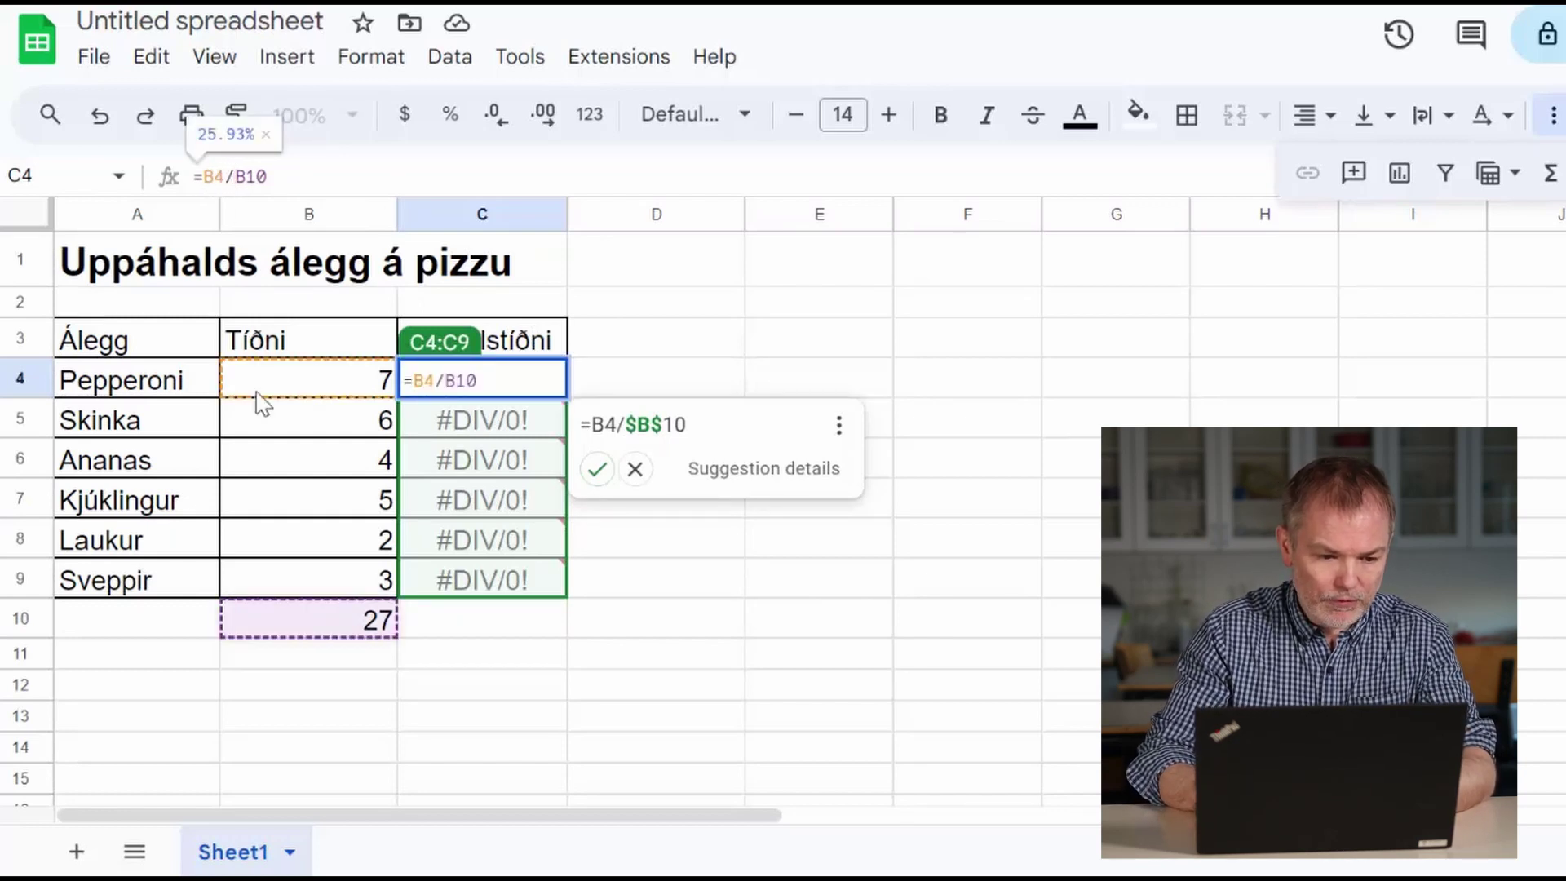
type("$B$")
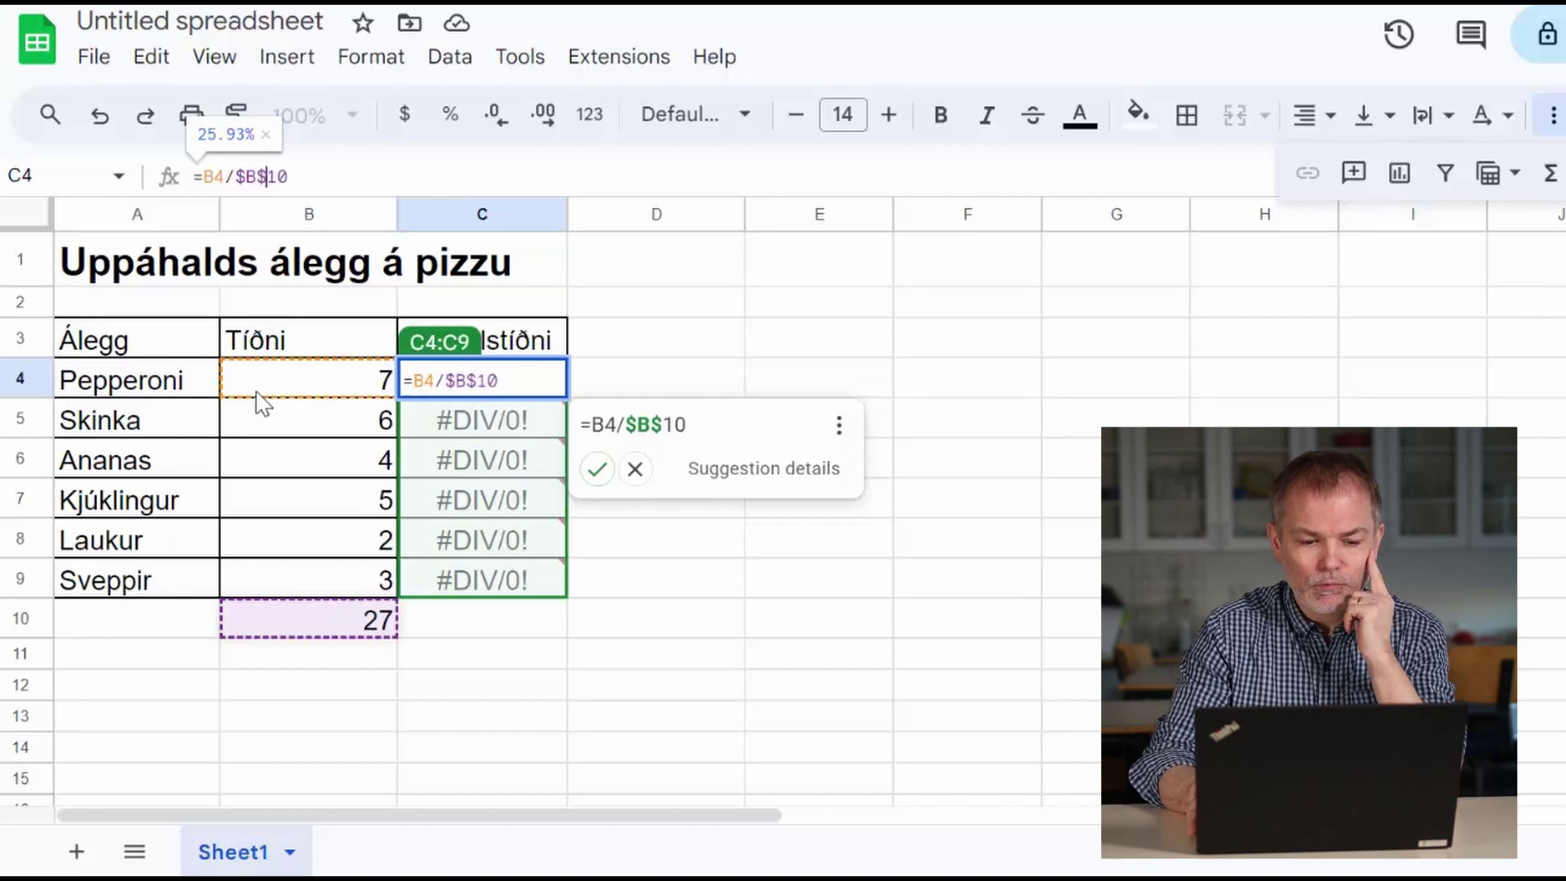
key("Return")
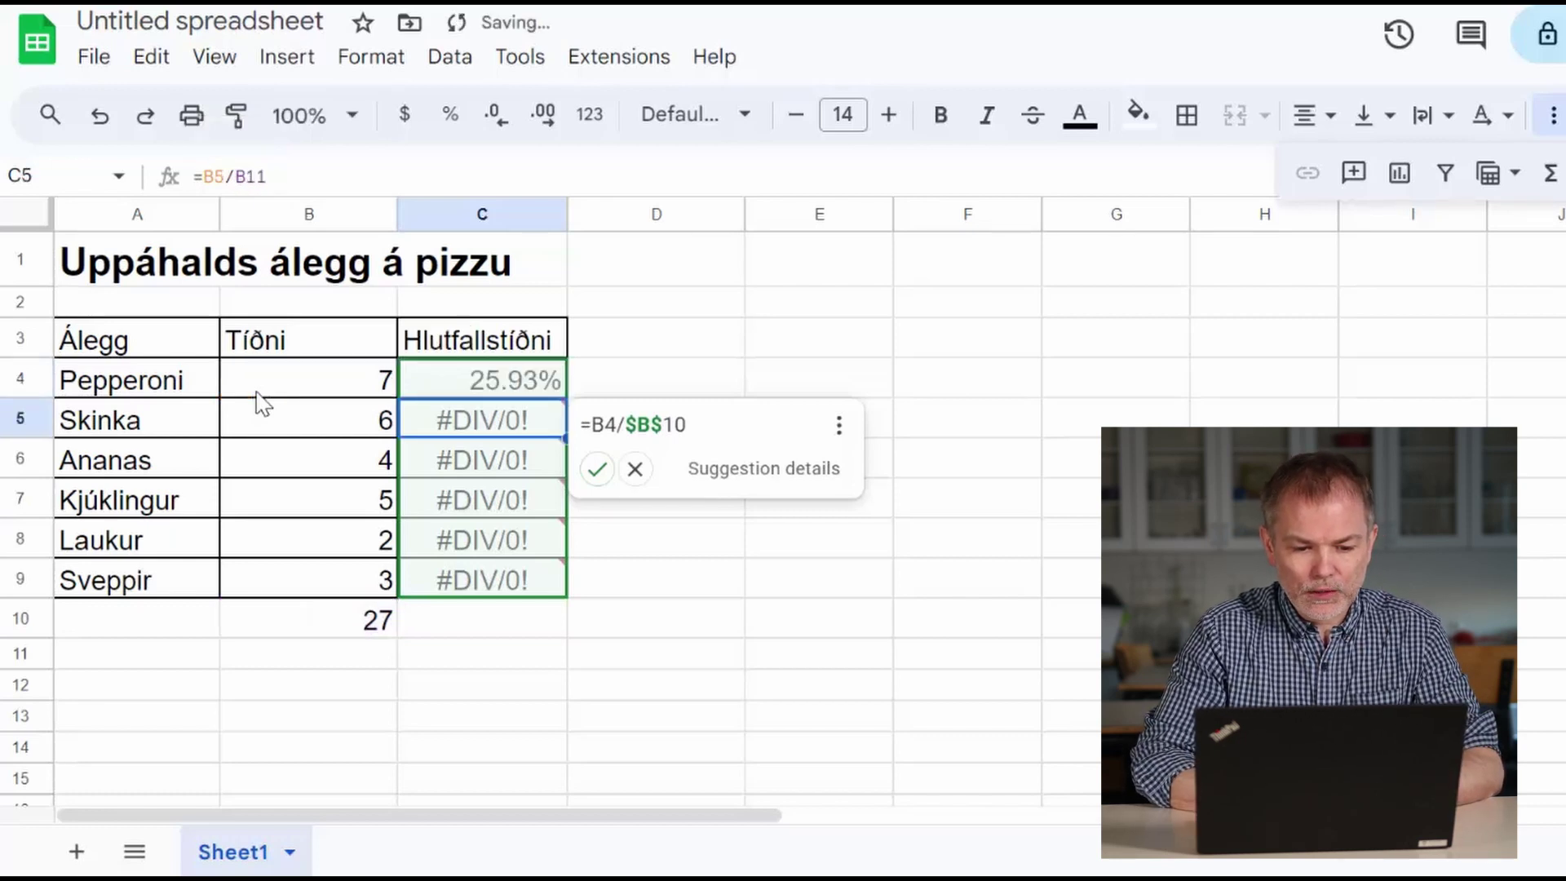
Fill the corrected C4 formula down through C9 and accept the suggested formula =B4/$B$10
left_click(553, 389)
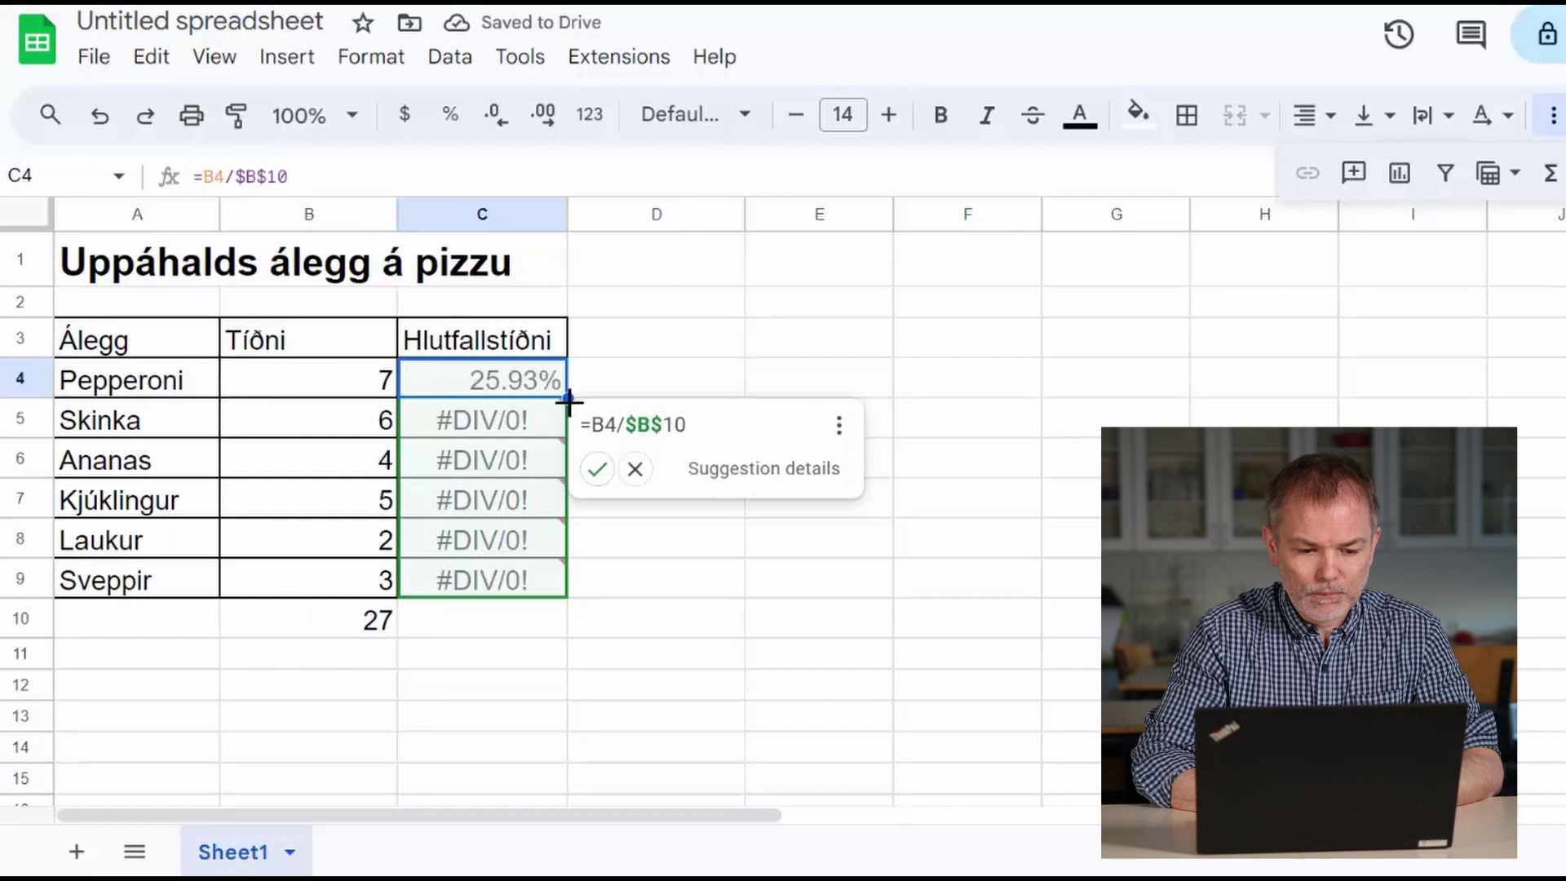
double_click(566, 399)
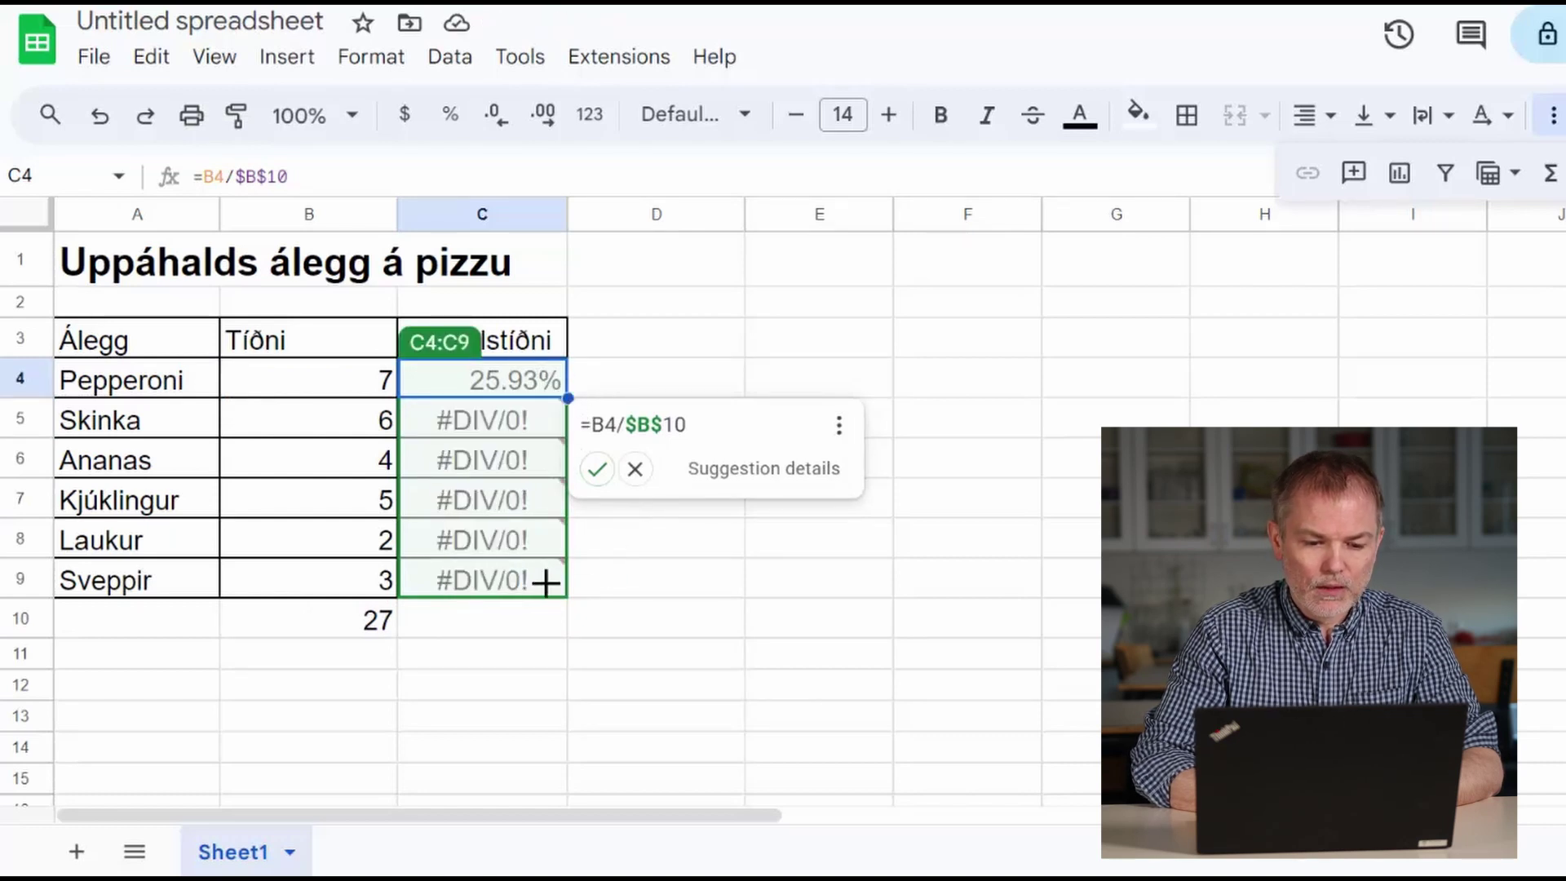
left_click(698, 593)
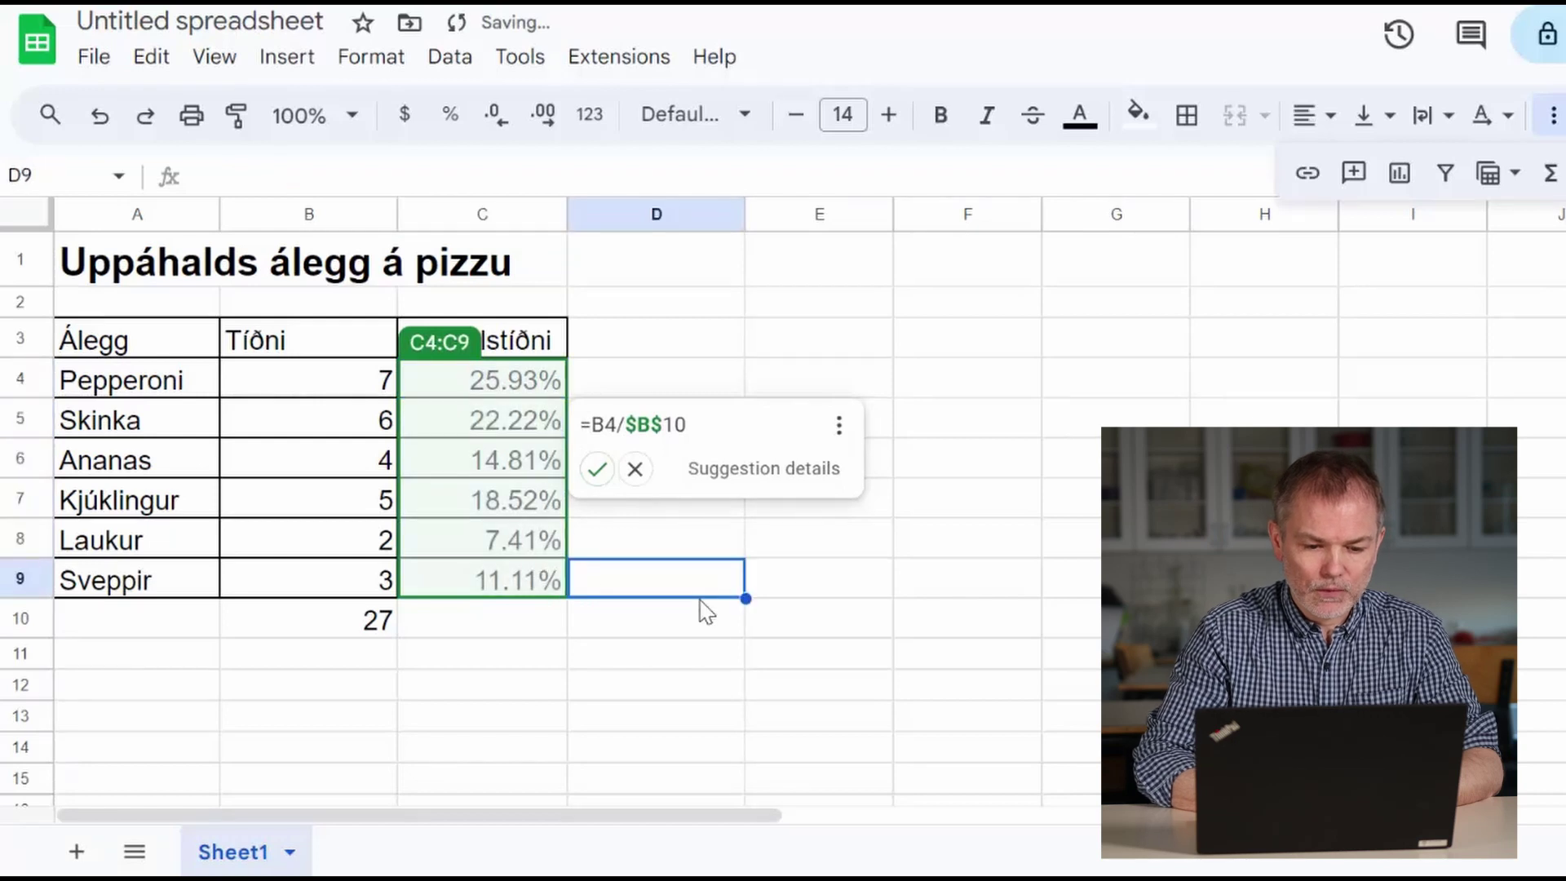
left_click(597, 469)
left_click(675, 681)
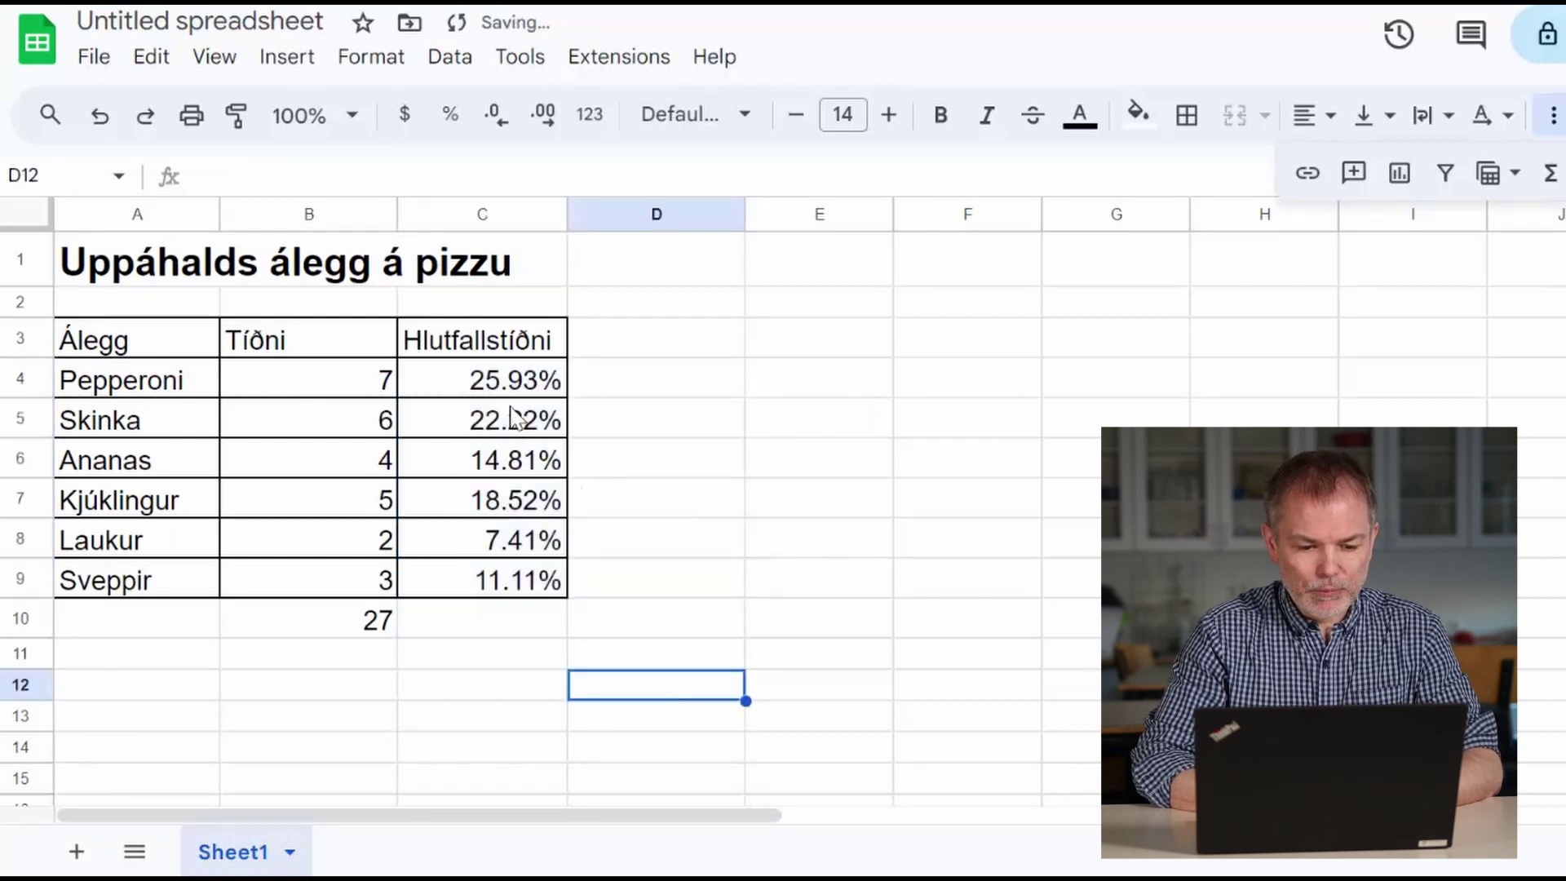
Reduce the percentages in C4:C9 to whole numbers without decimal places
left_click_drag(481, 379, 511, 595)
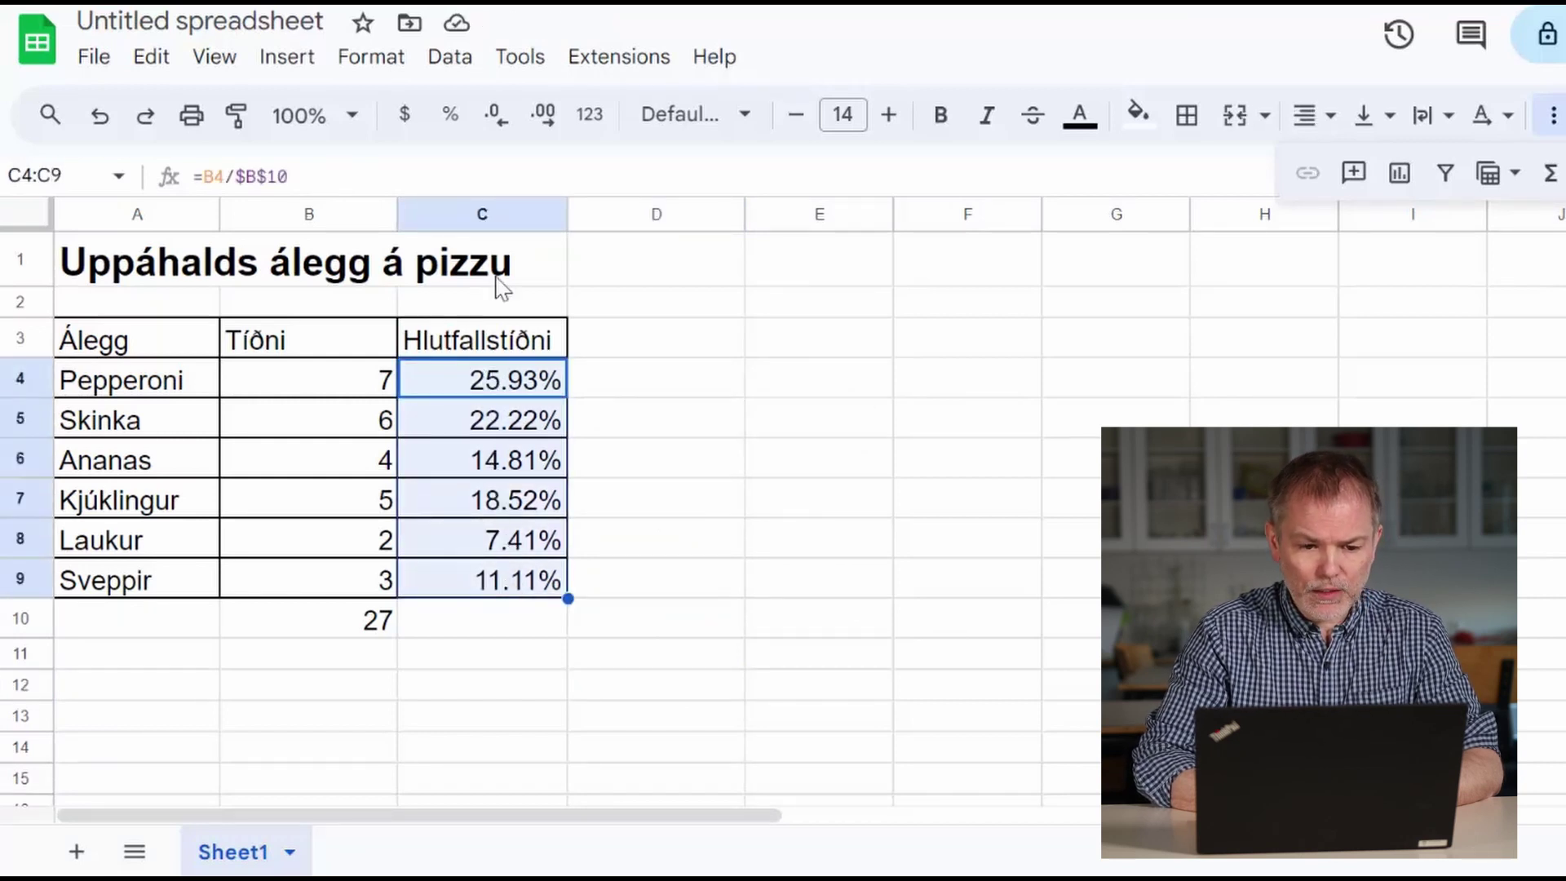
left_click(502, 131)
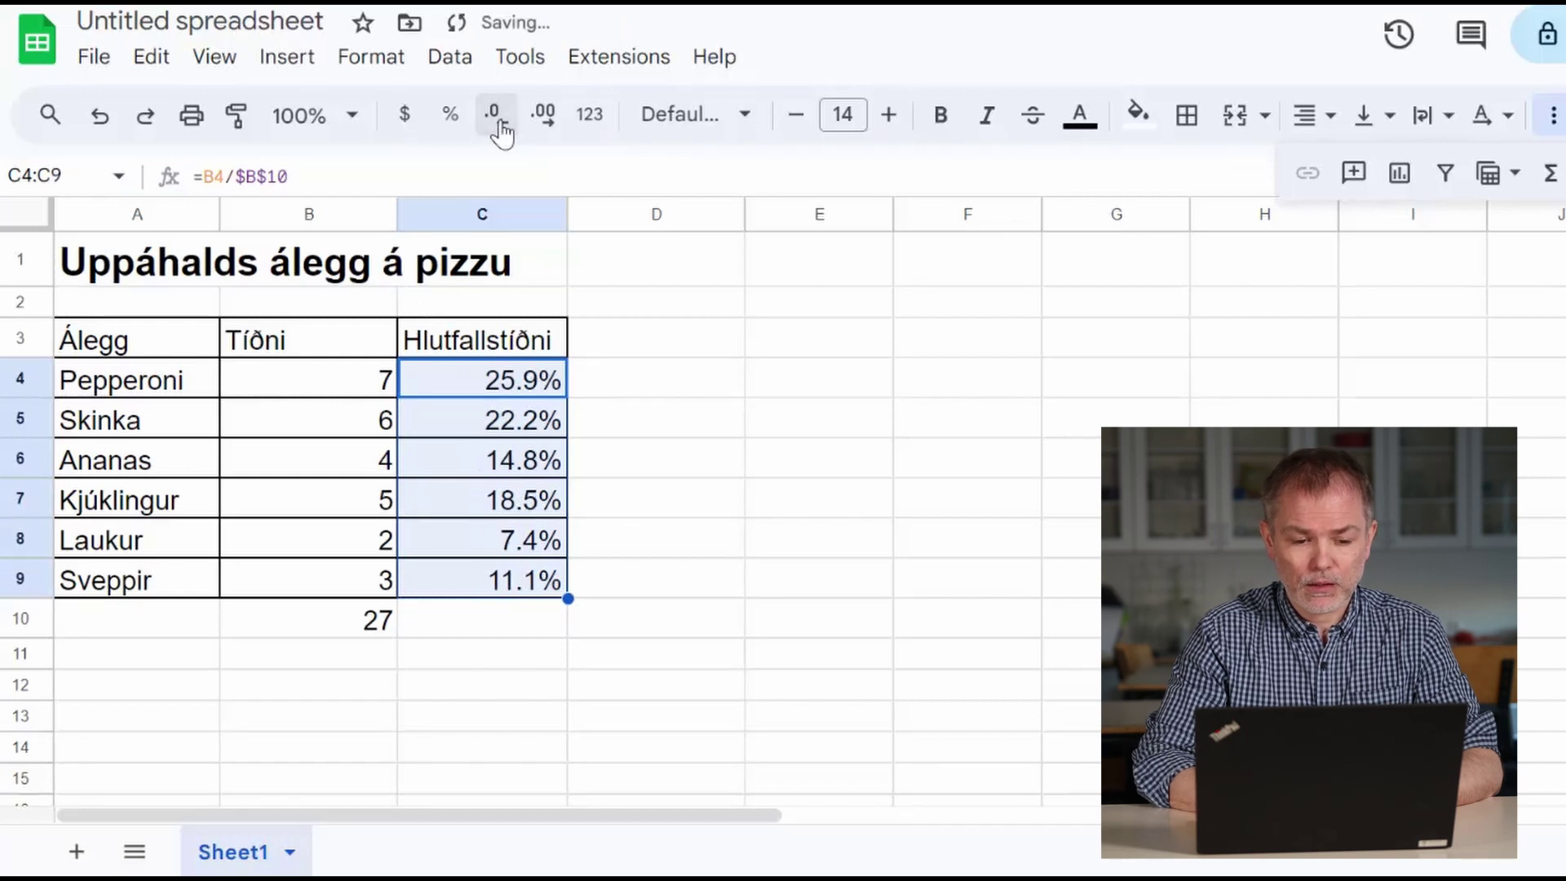
left_click(502, 130)
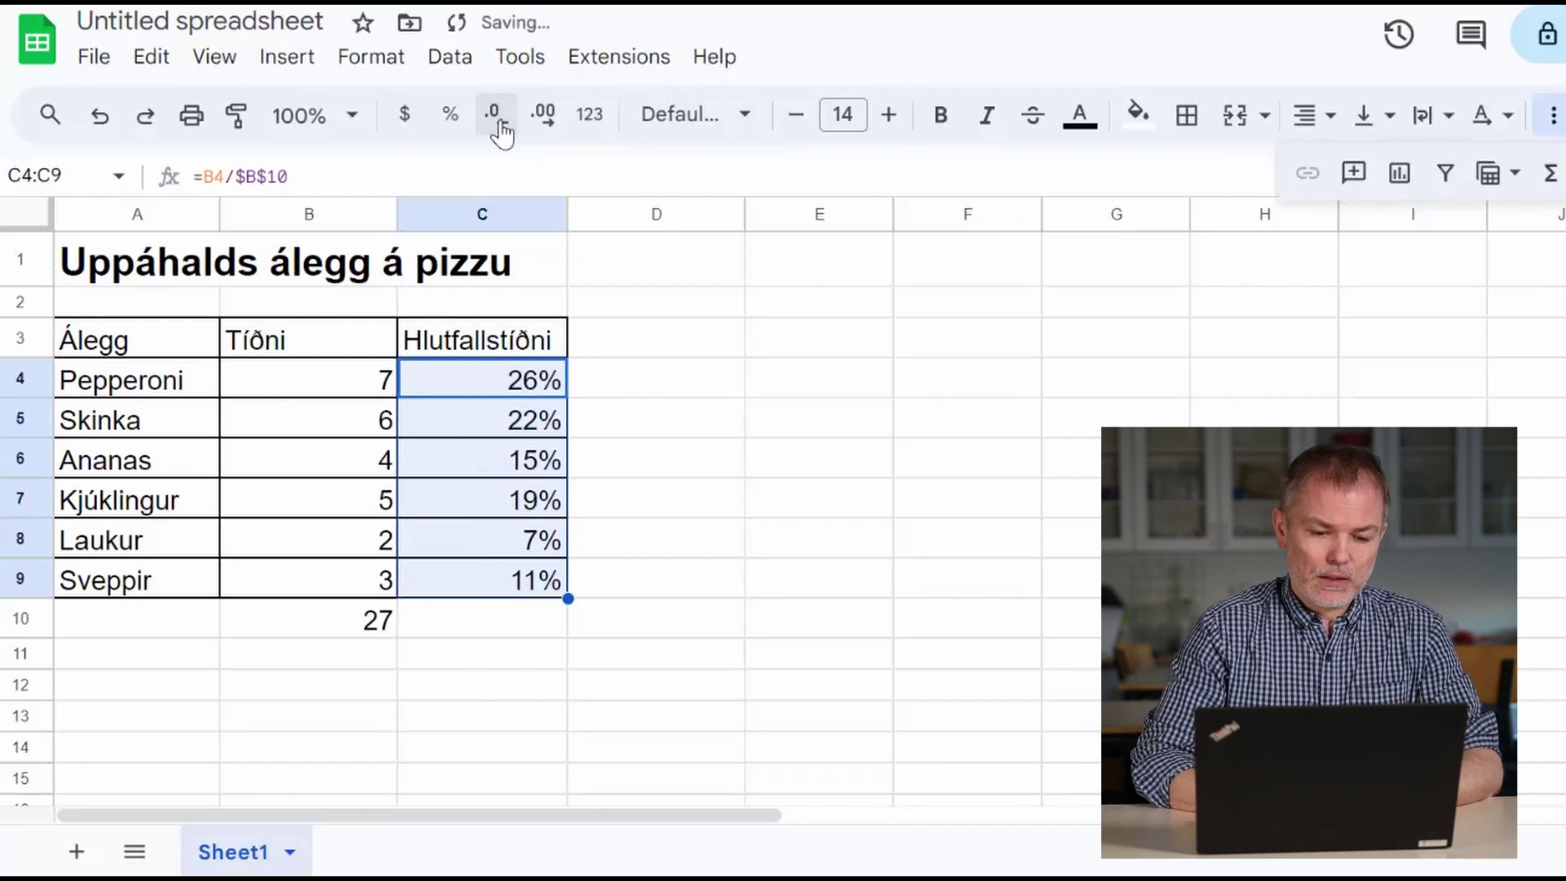
left_click(671, 622)
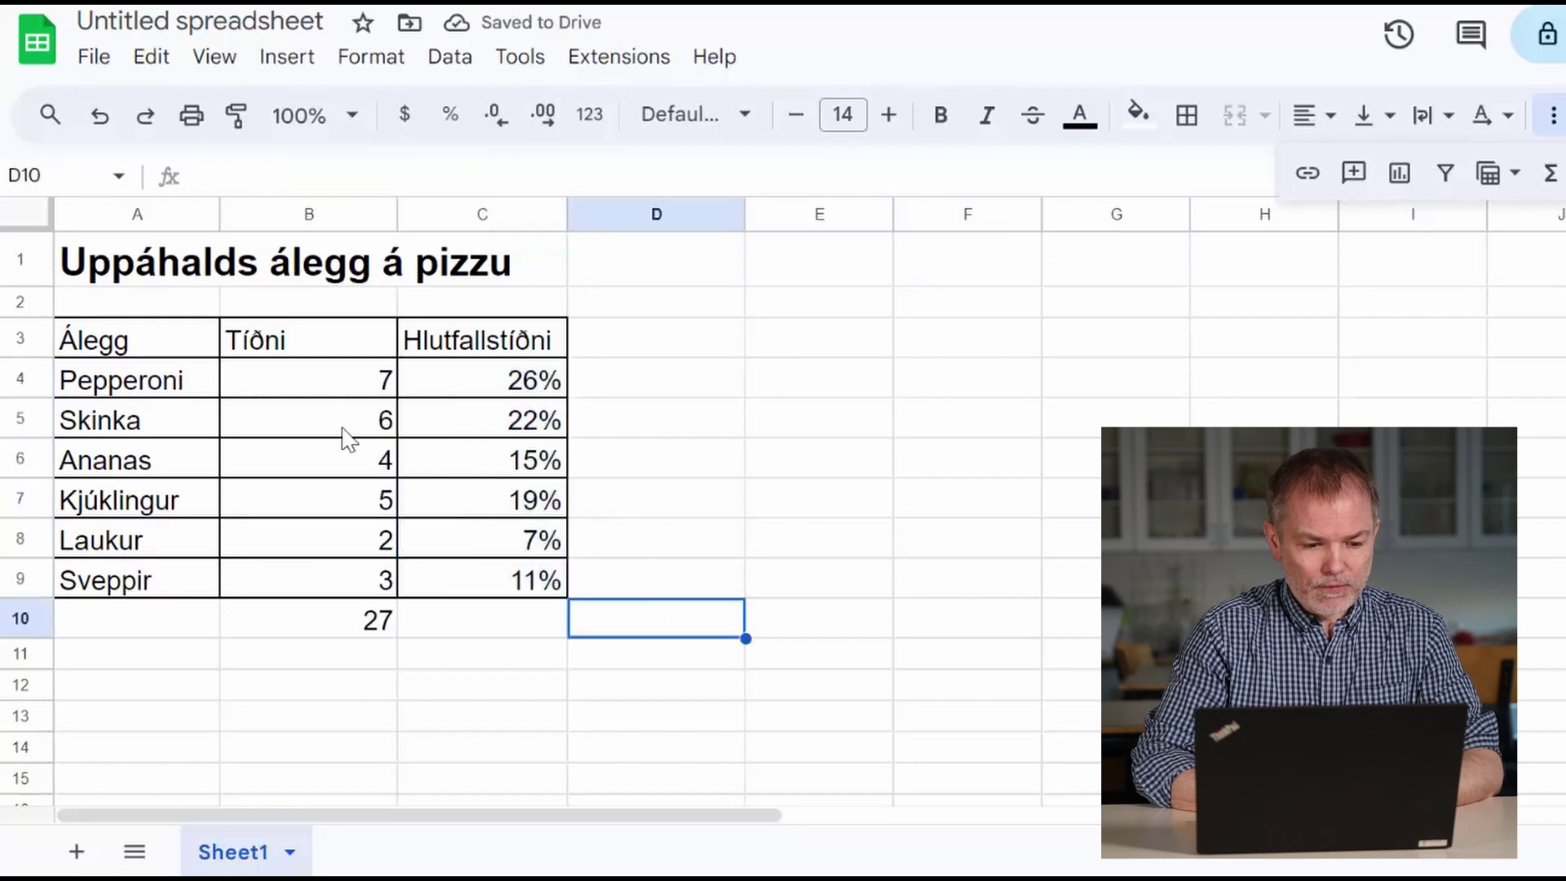
Insert a chart based on the topping names in A3:A9 and the relative frequencies in C3:C9
left_click_drag(127, 341, 144, 599)
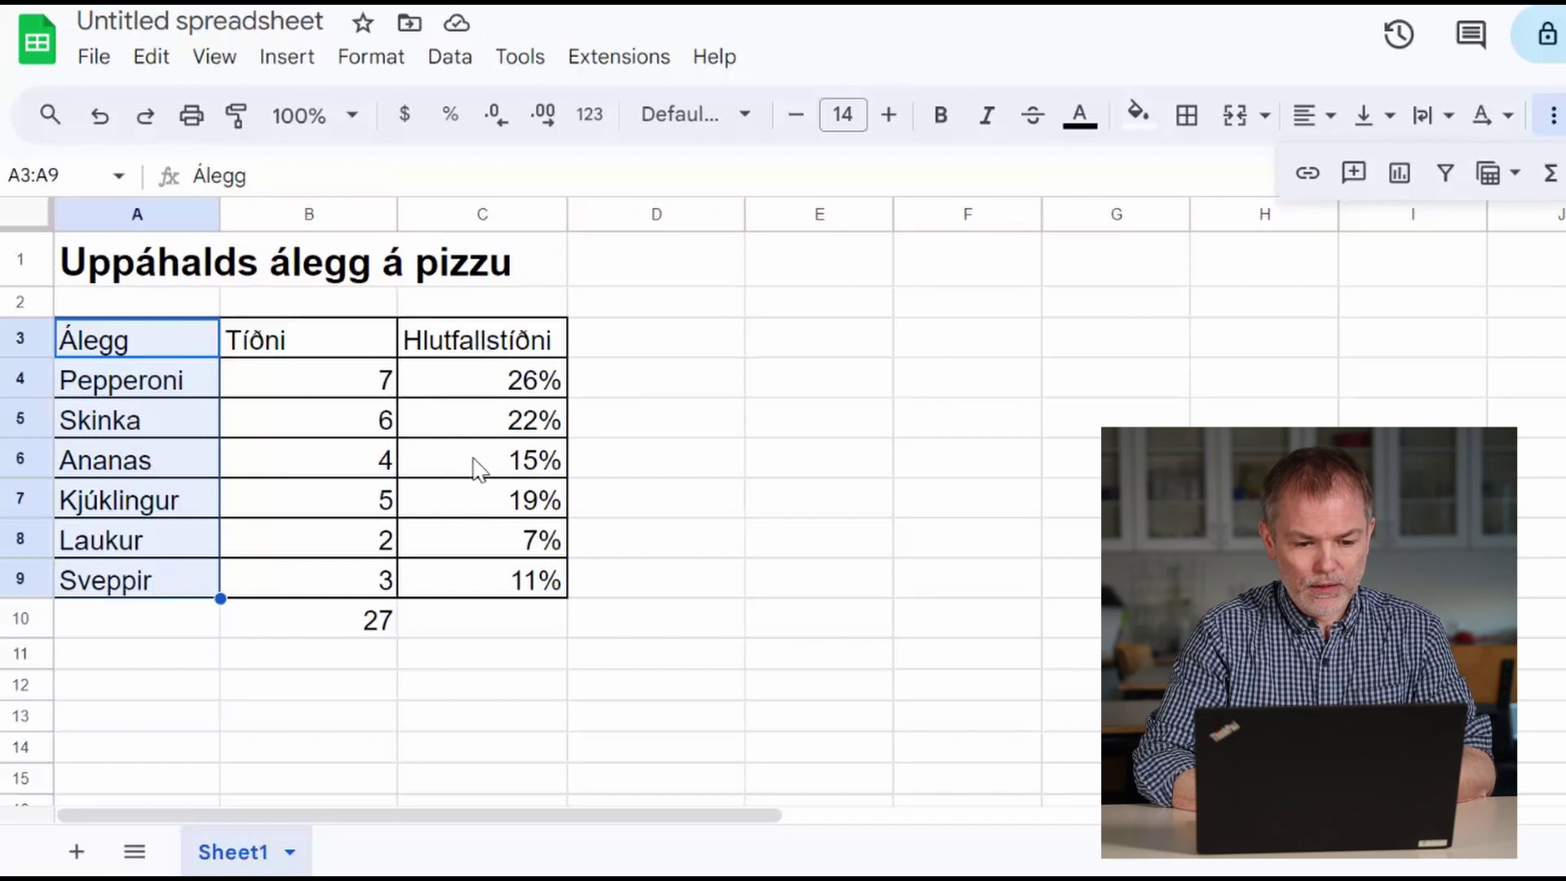
left_click_drag(465, 338, 484, 583)
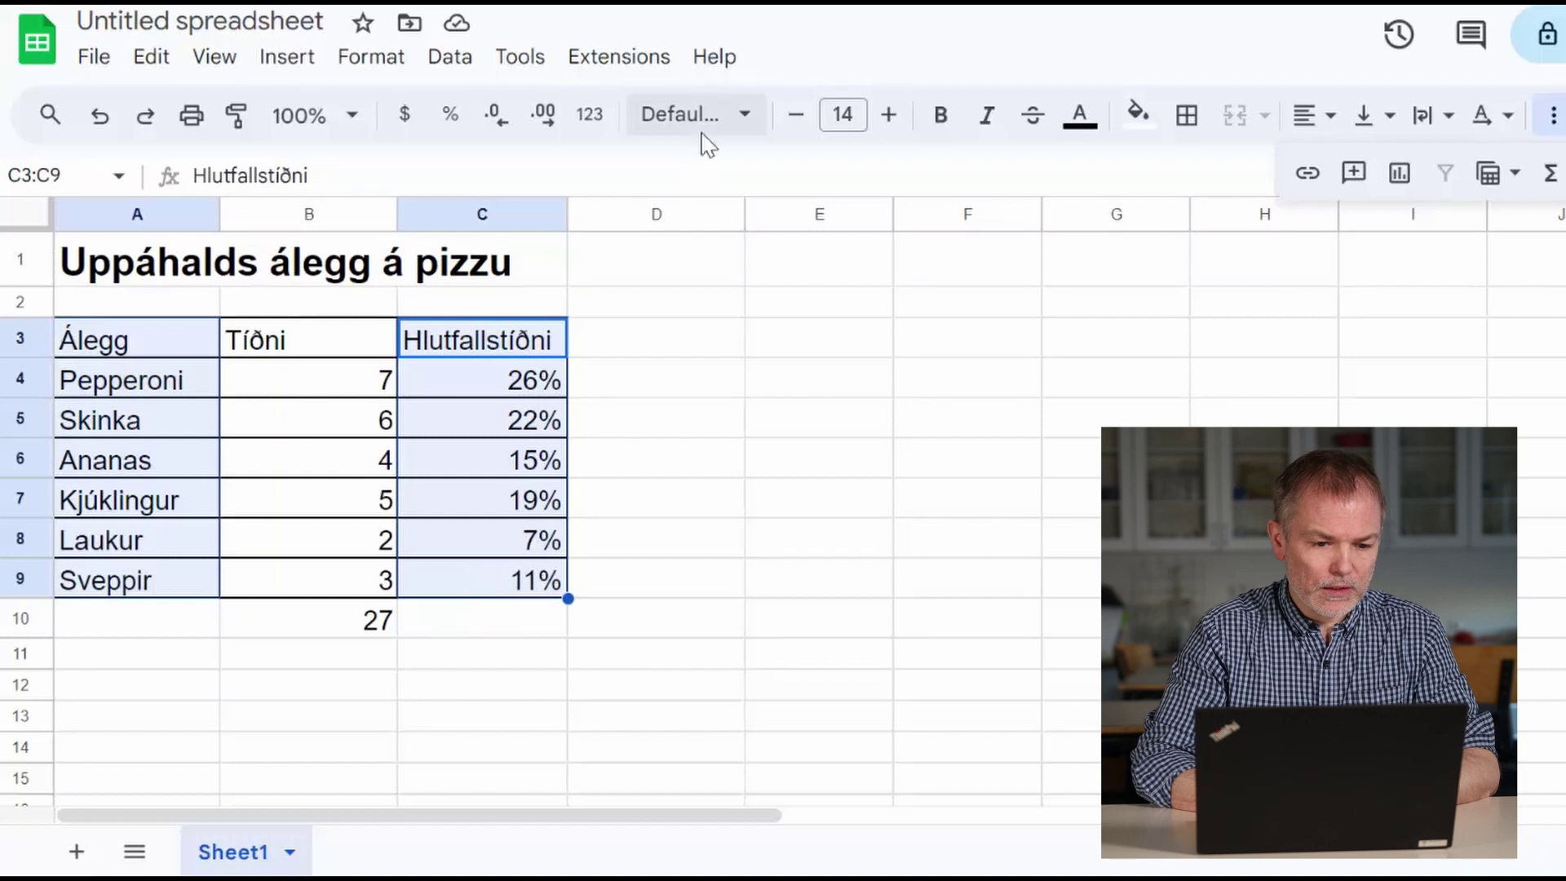
left_click(286, 64)
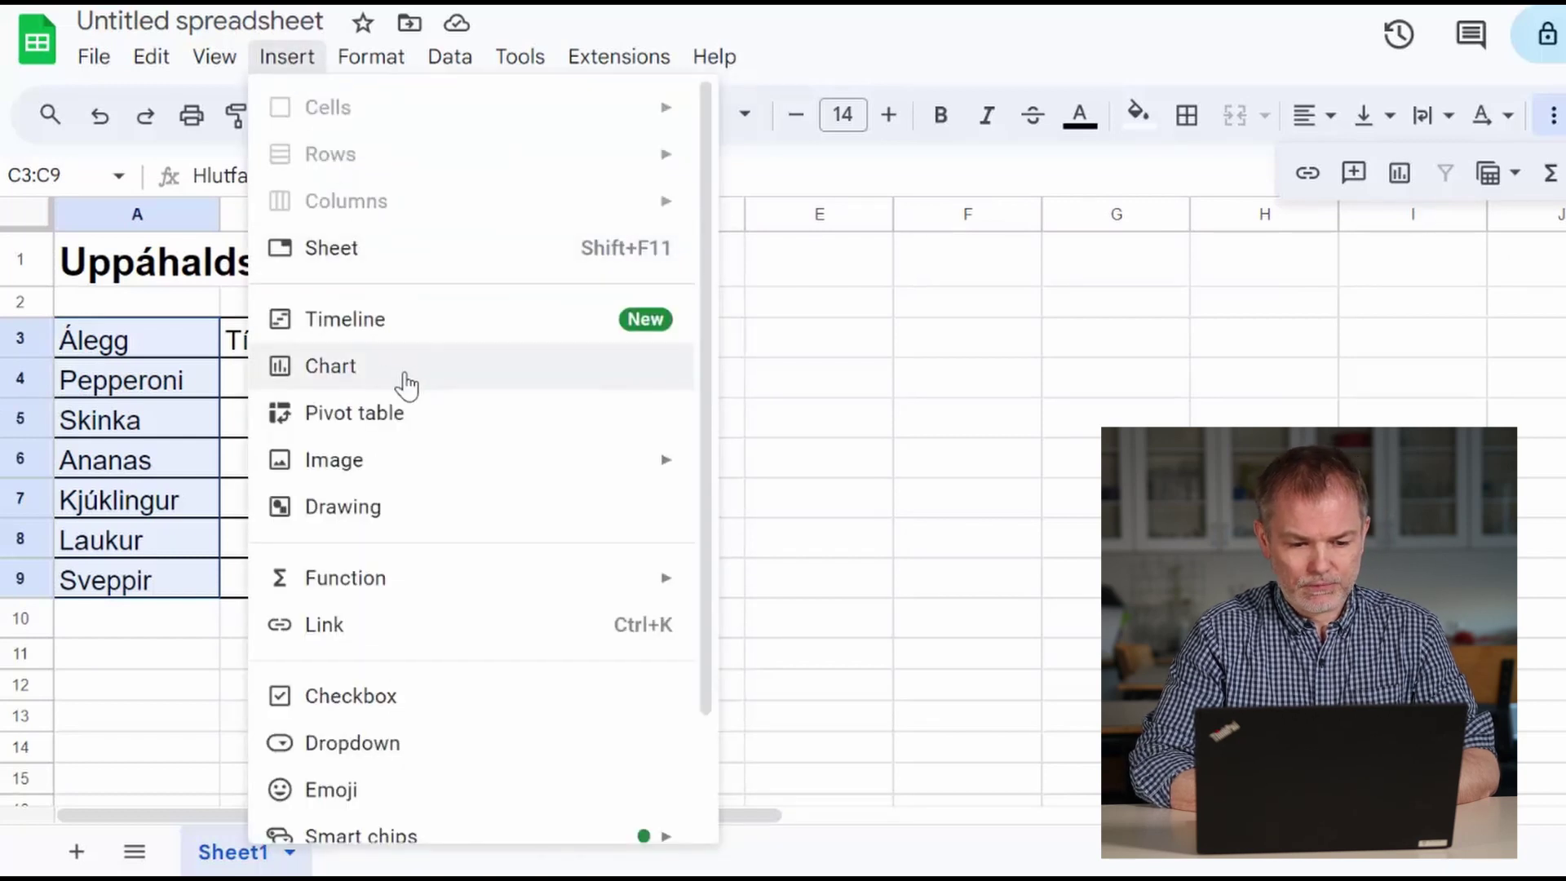
left_click(369, 371)
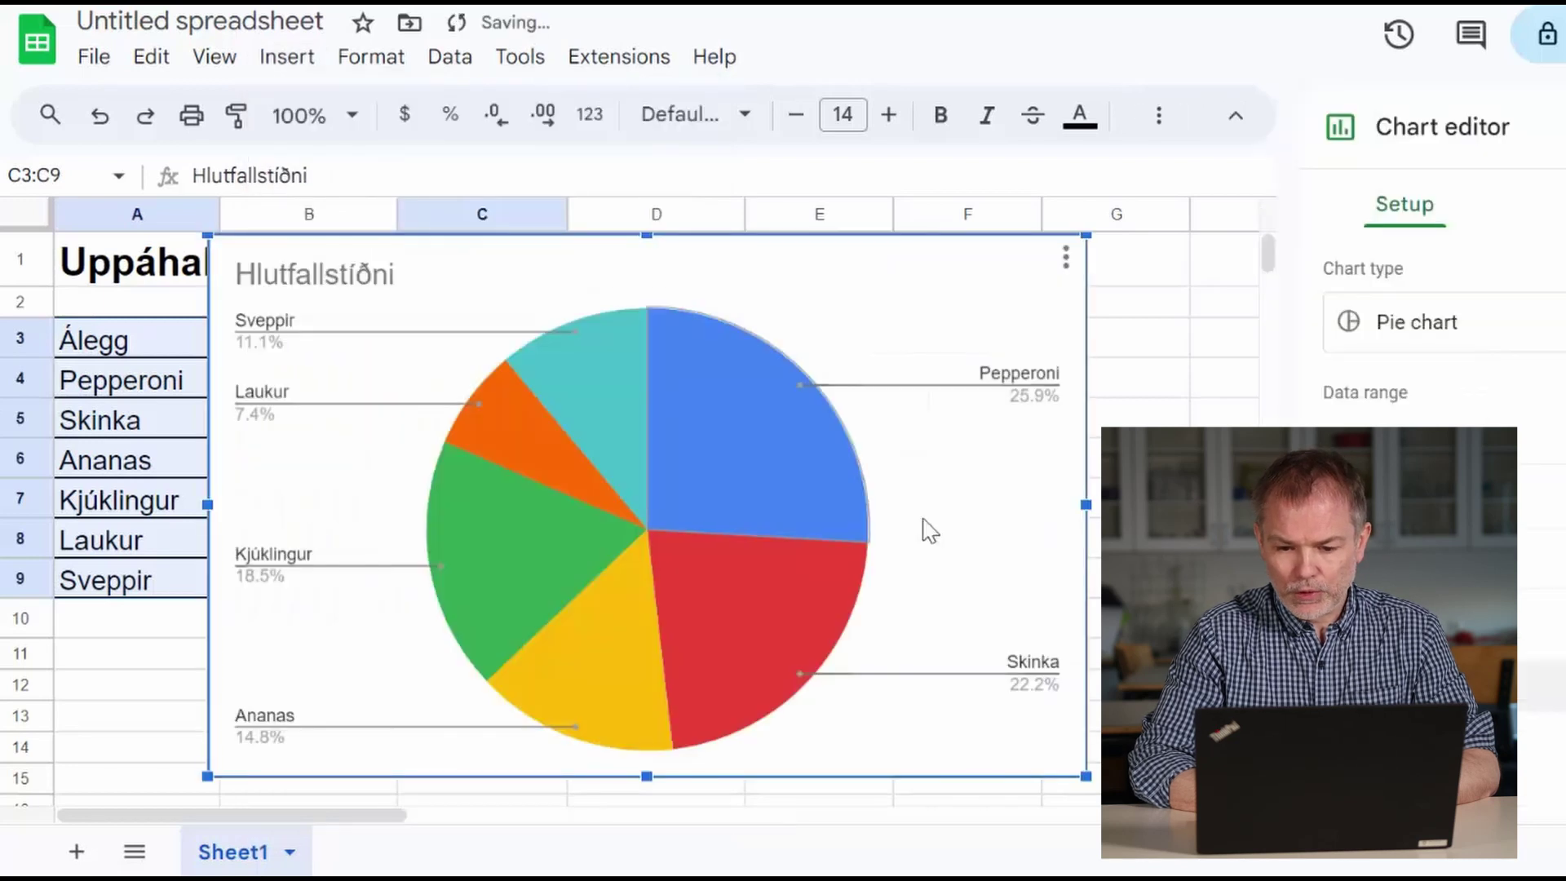
Change the pie chart to a column chart, review its setup options and close the chart editor
left_click(1433, 331)
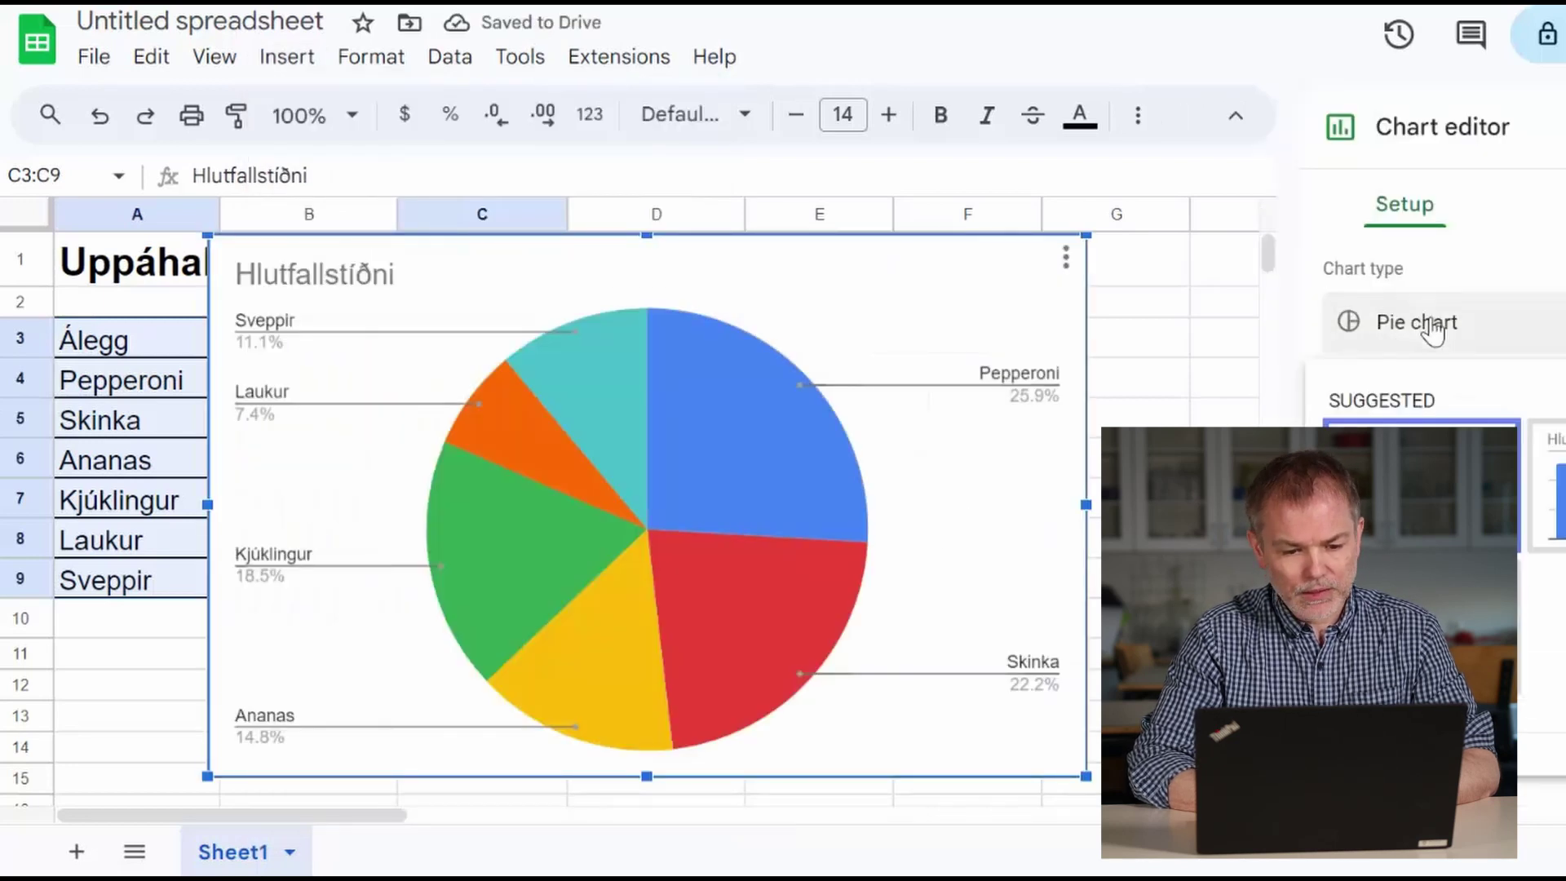
left_click(1546, 489)
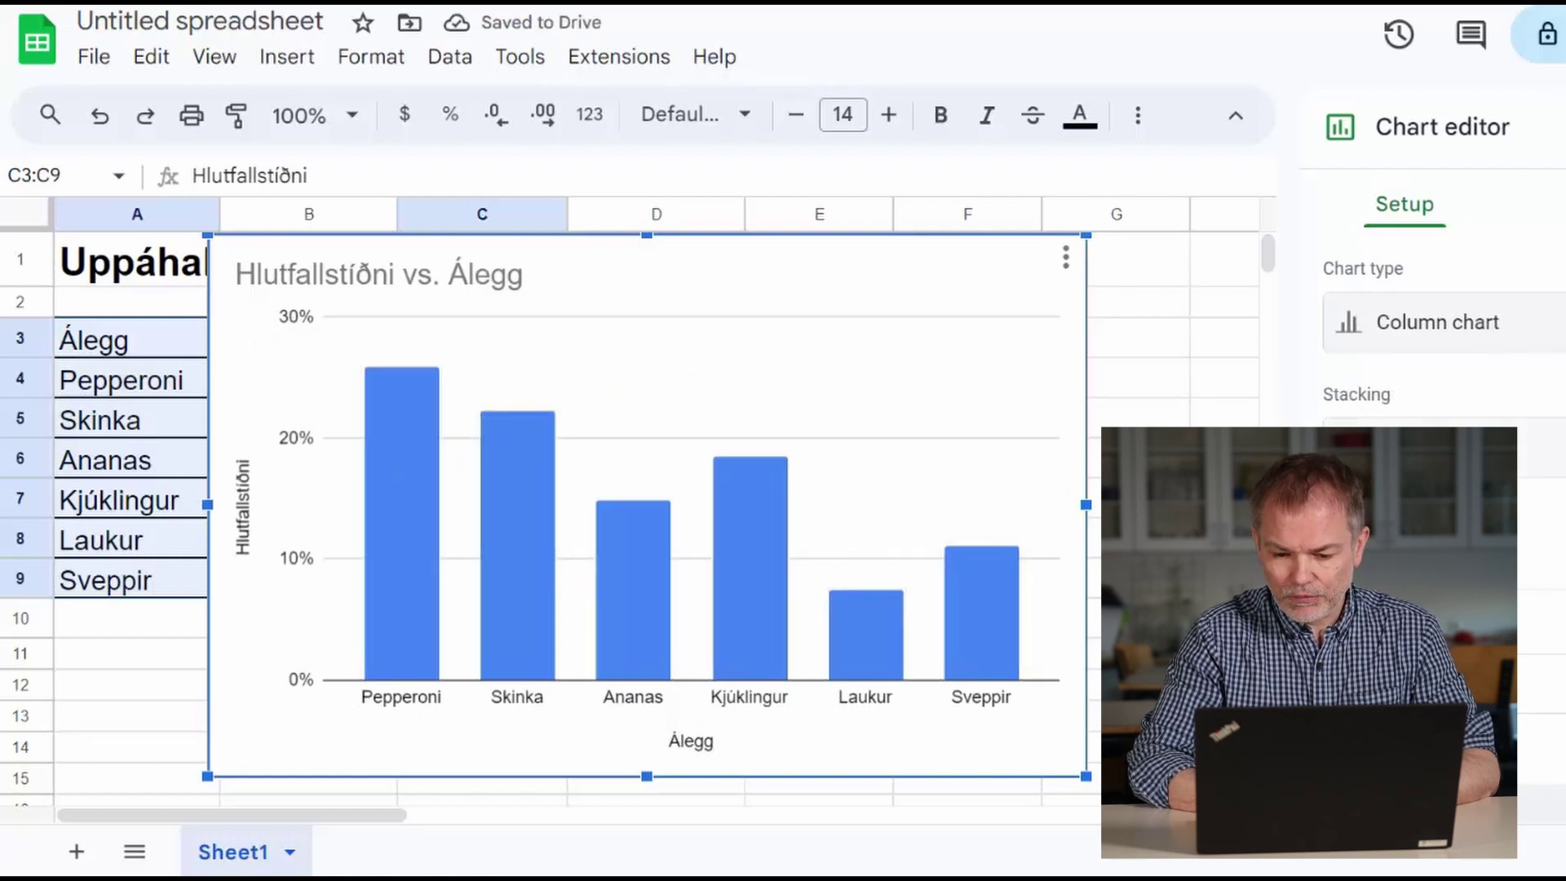
scroll(1527, 684, "down", 5)
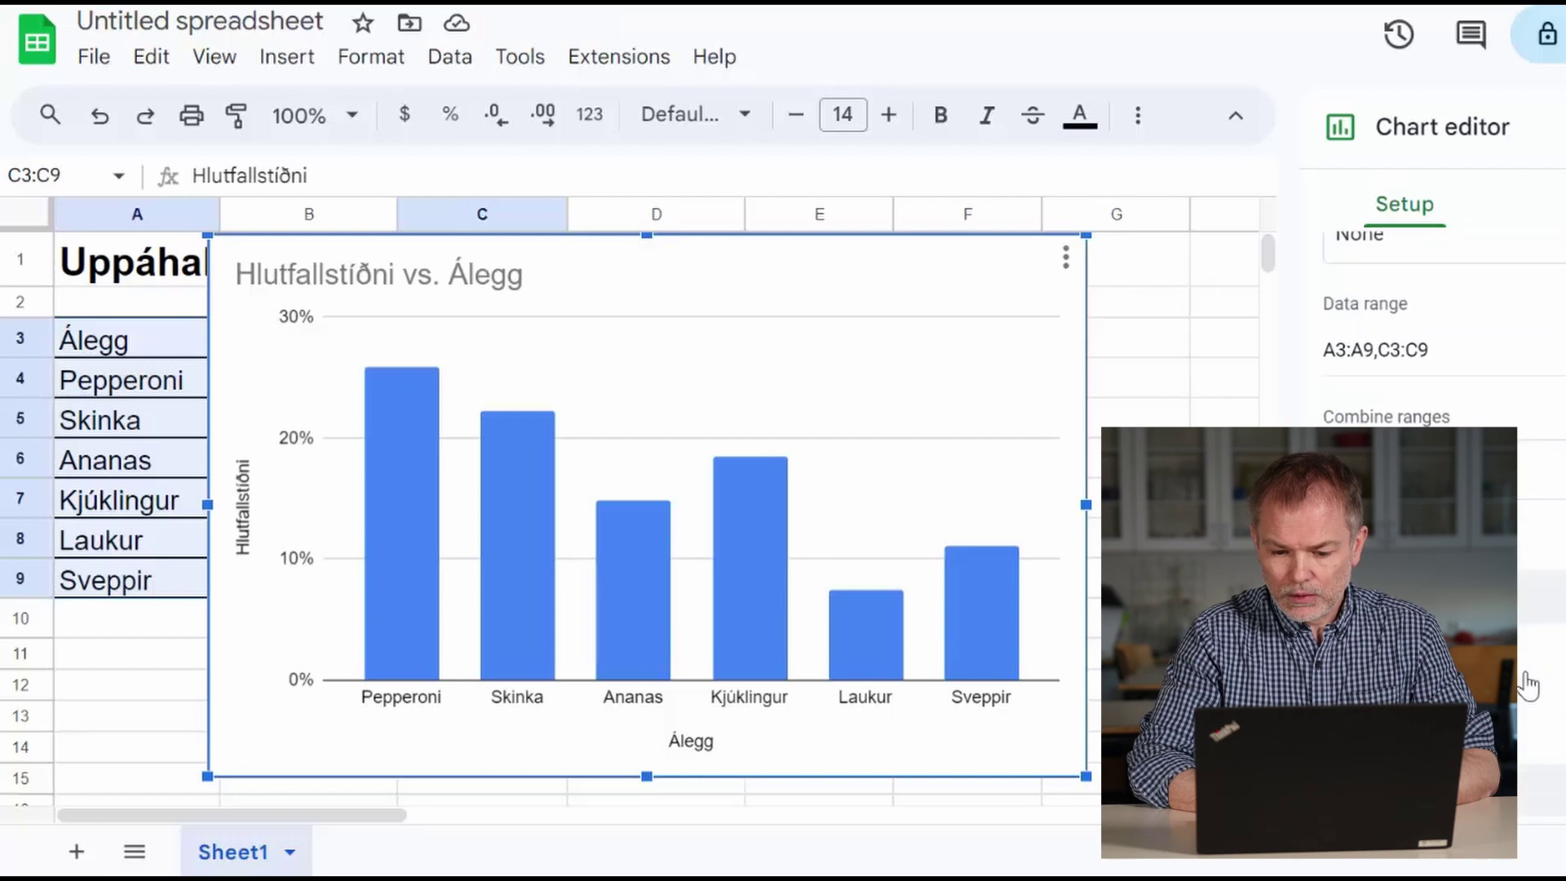
scroll(1527, 683, "down", 2)
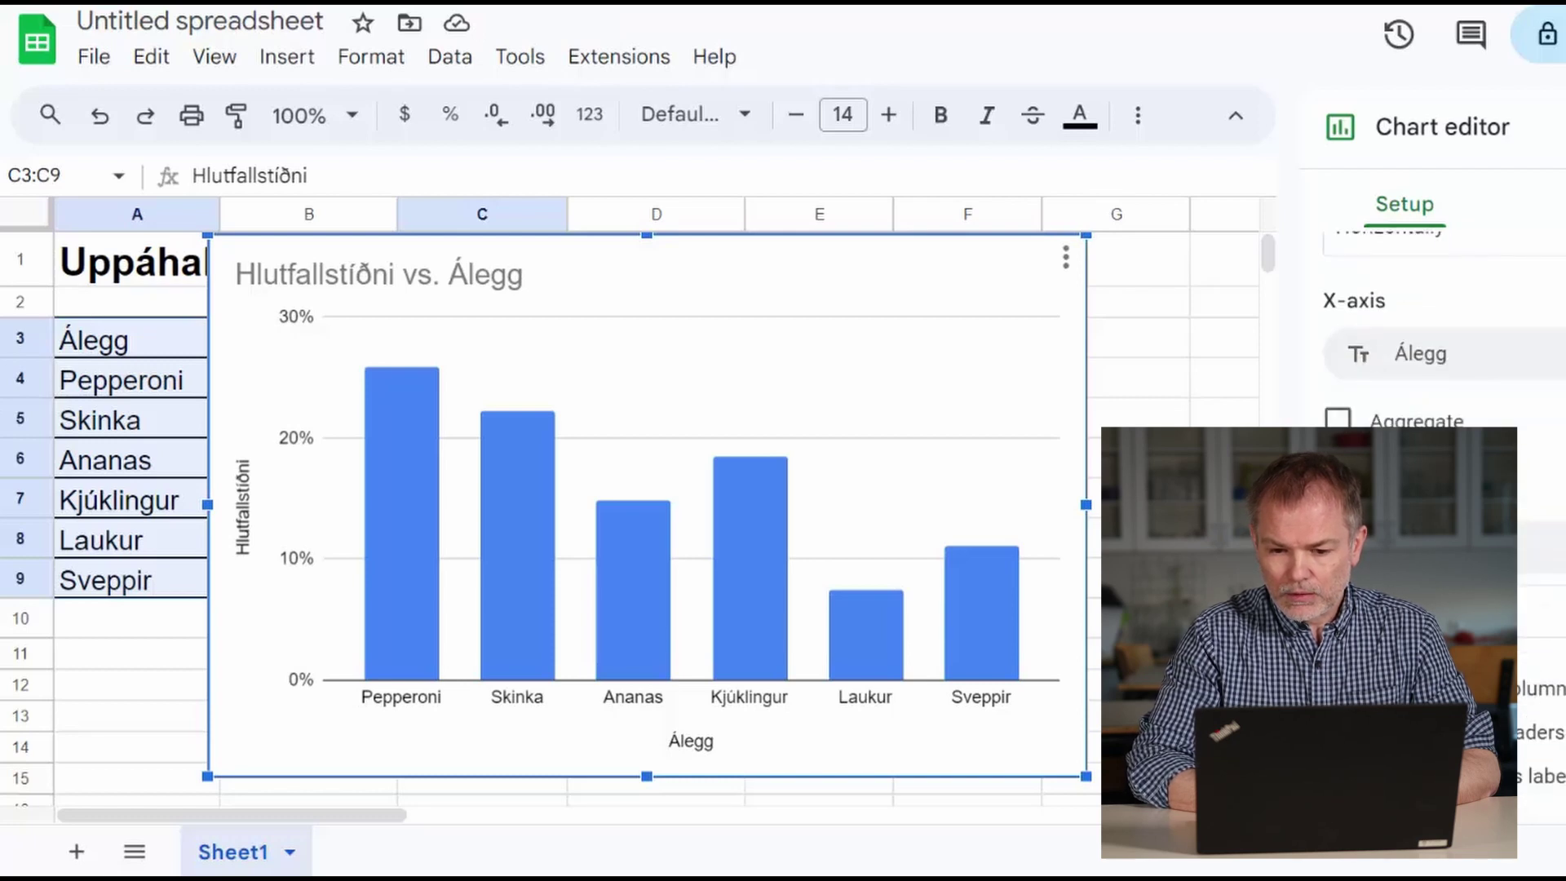
scroll(1444, 490, "up", 3)
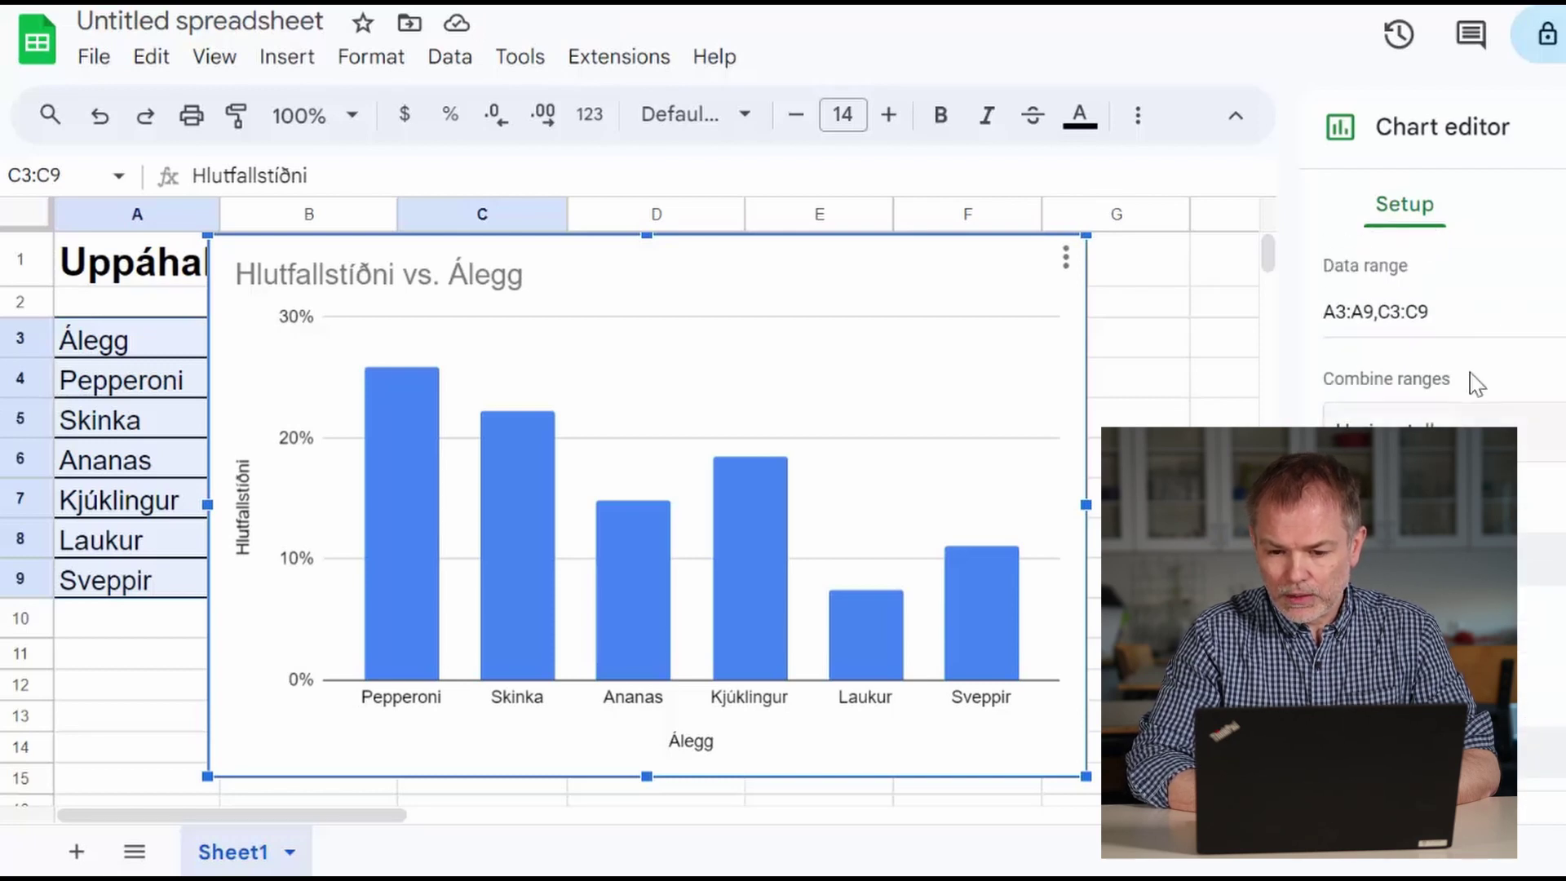
scroll(1509, 277, "up", 2)
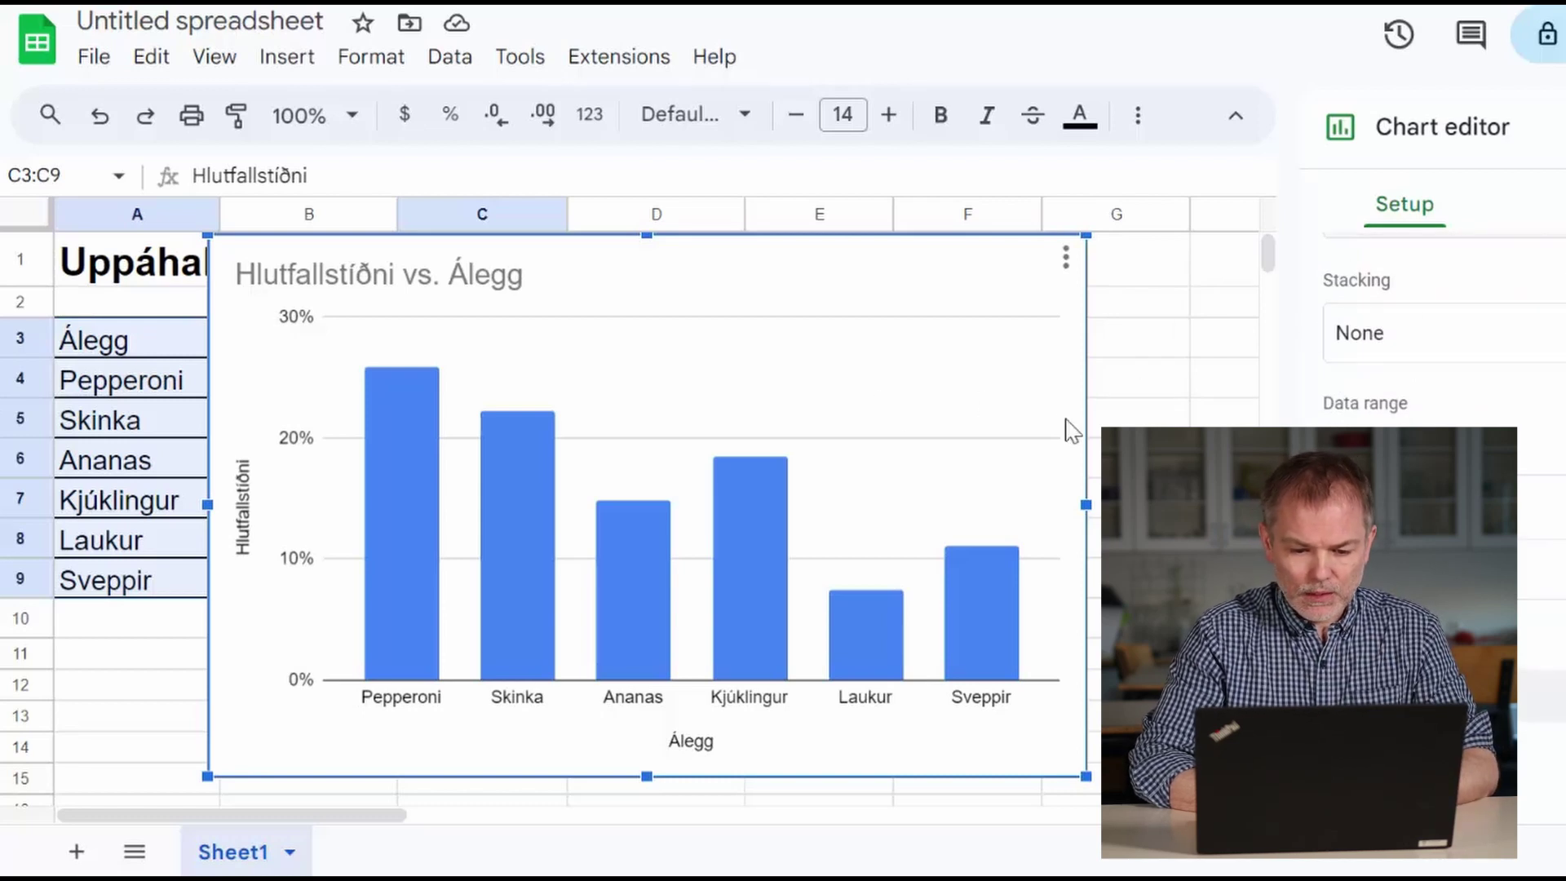
left_click(1096, 538)
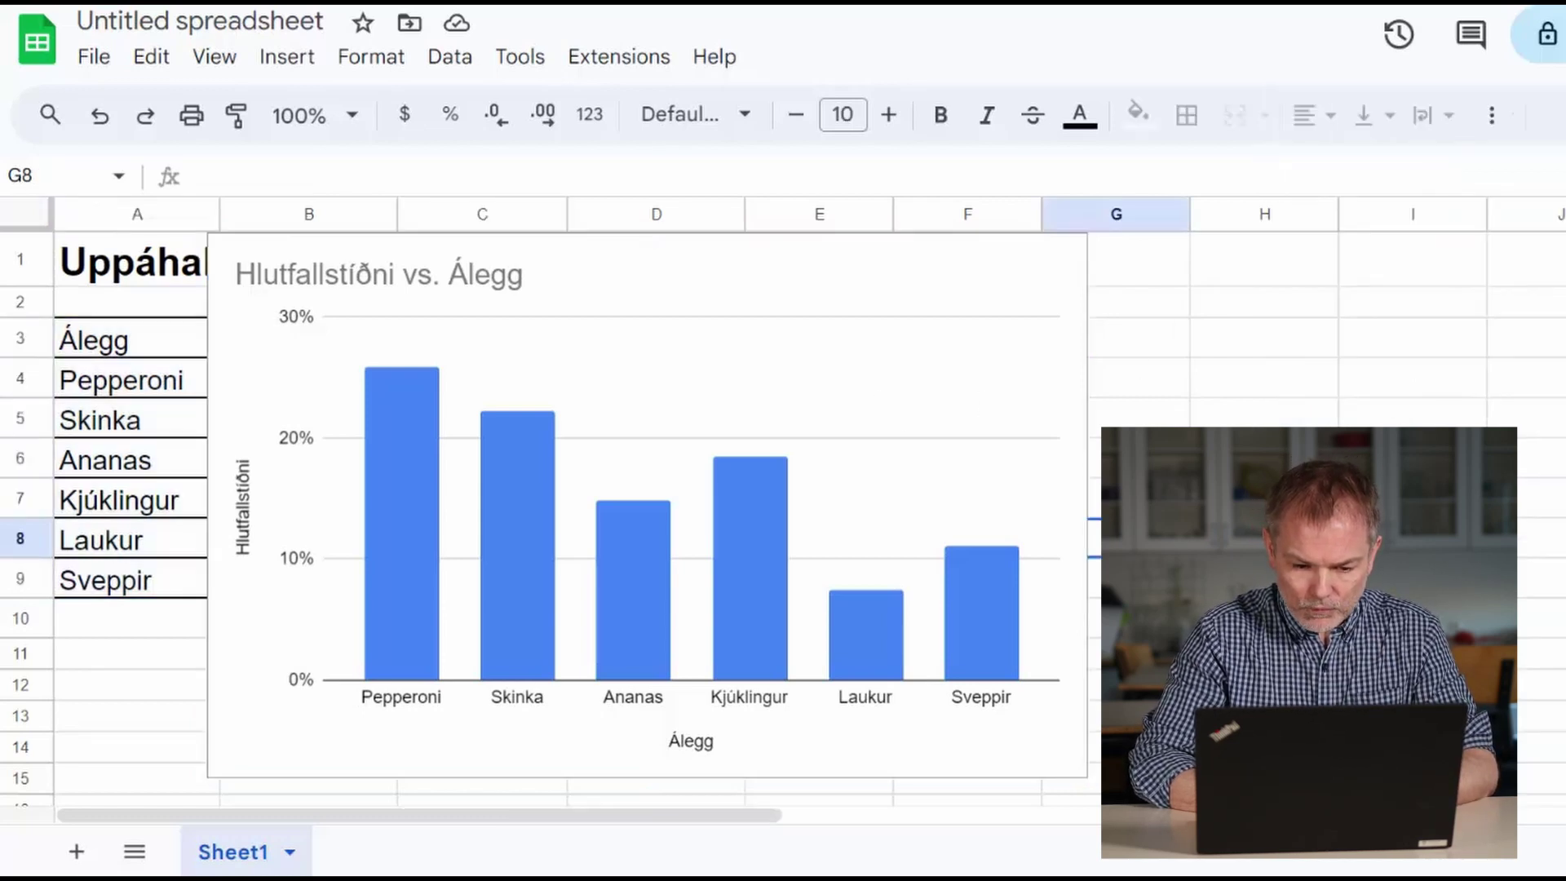
Shrink the column chart to roughly the table's height and place it beside the table over columns D to G
left_click(1076, 773)
left_click_drag(1028, 742, 774, 584)
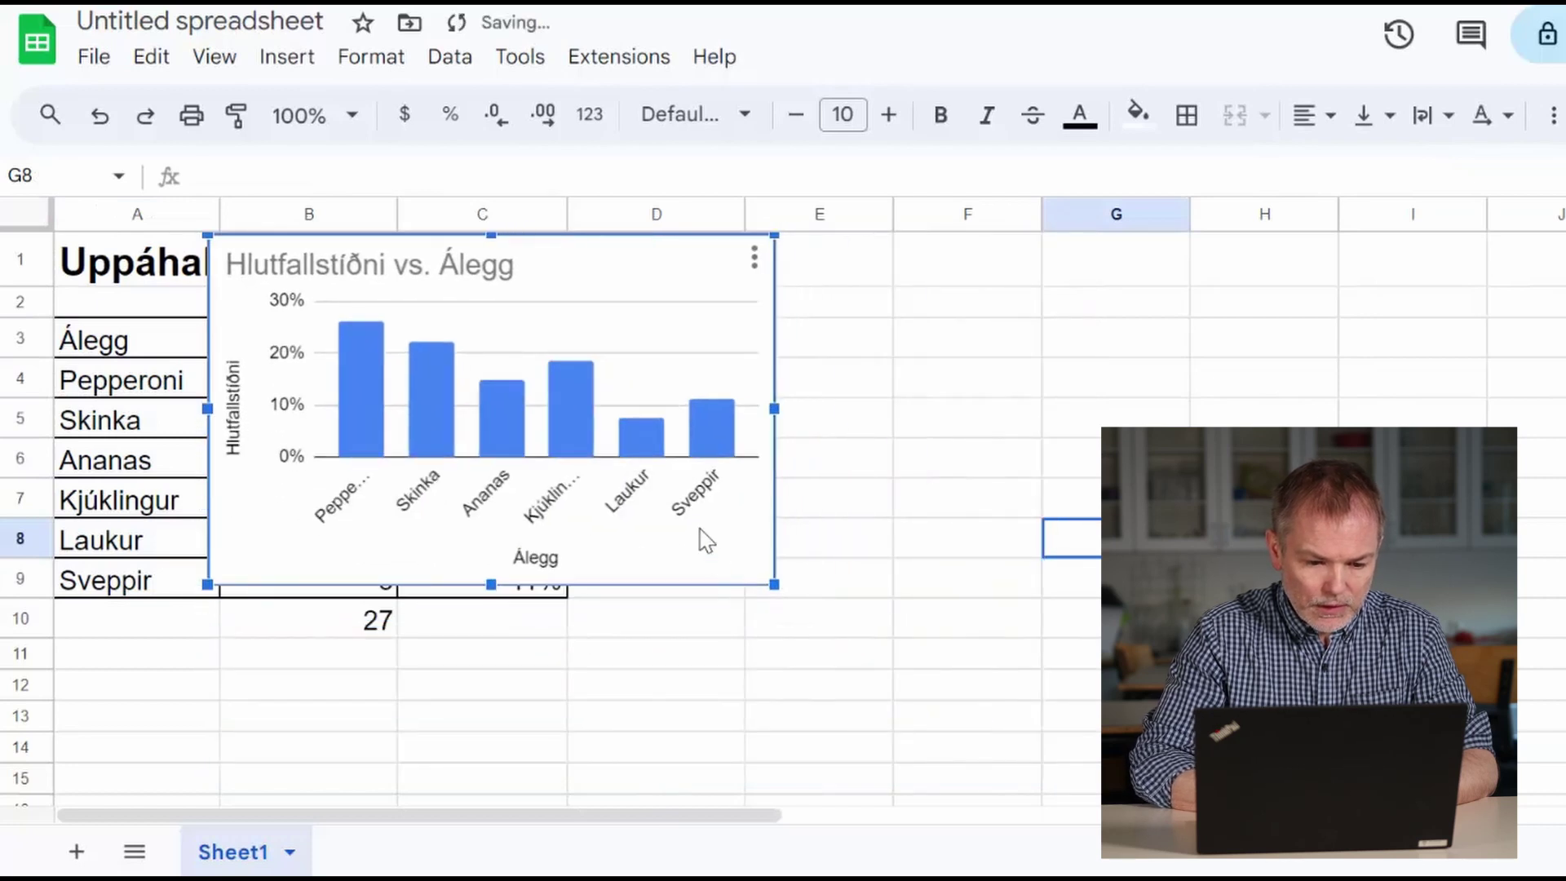
left_click_drag(514, 338, 911, 357)
left_click(1071, 684)
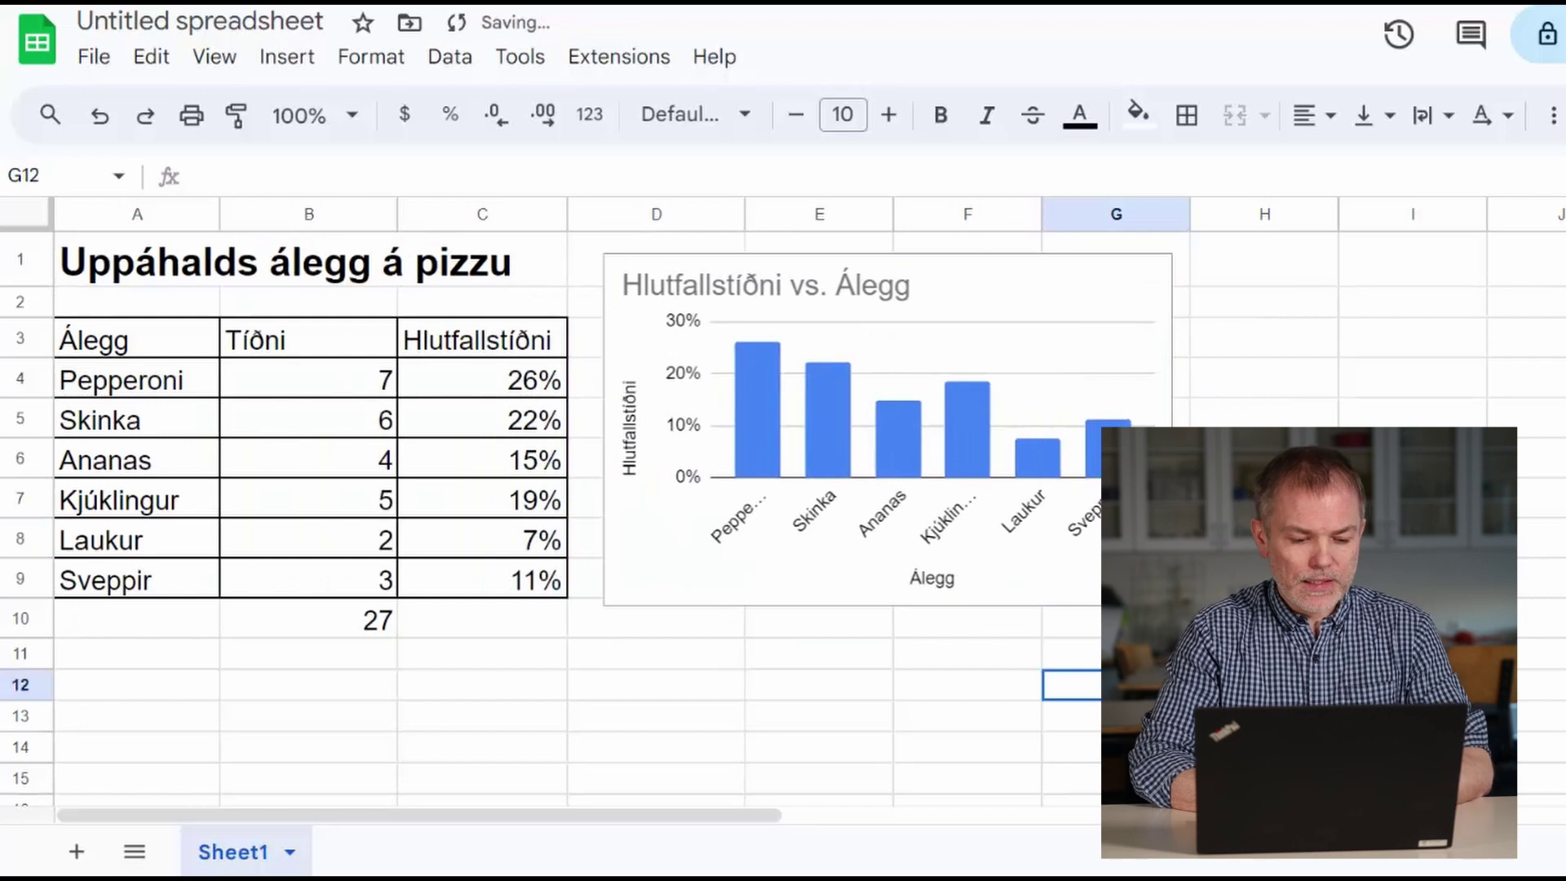
Rename Sheet1 as D-1
right_click(230, 857)
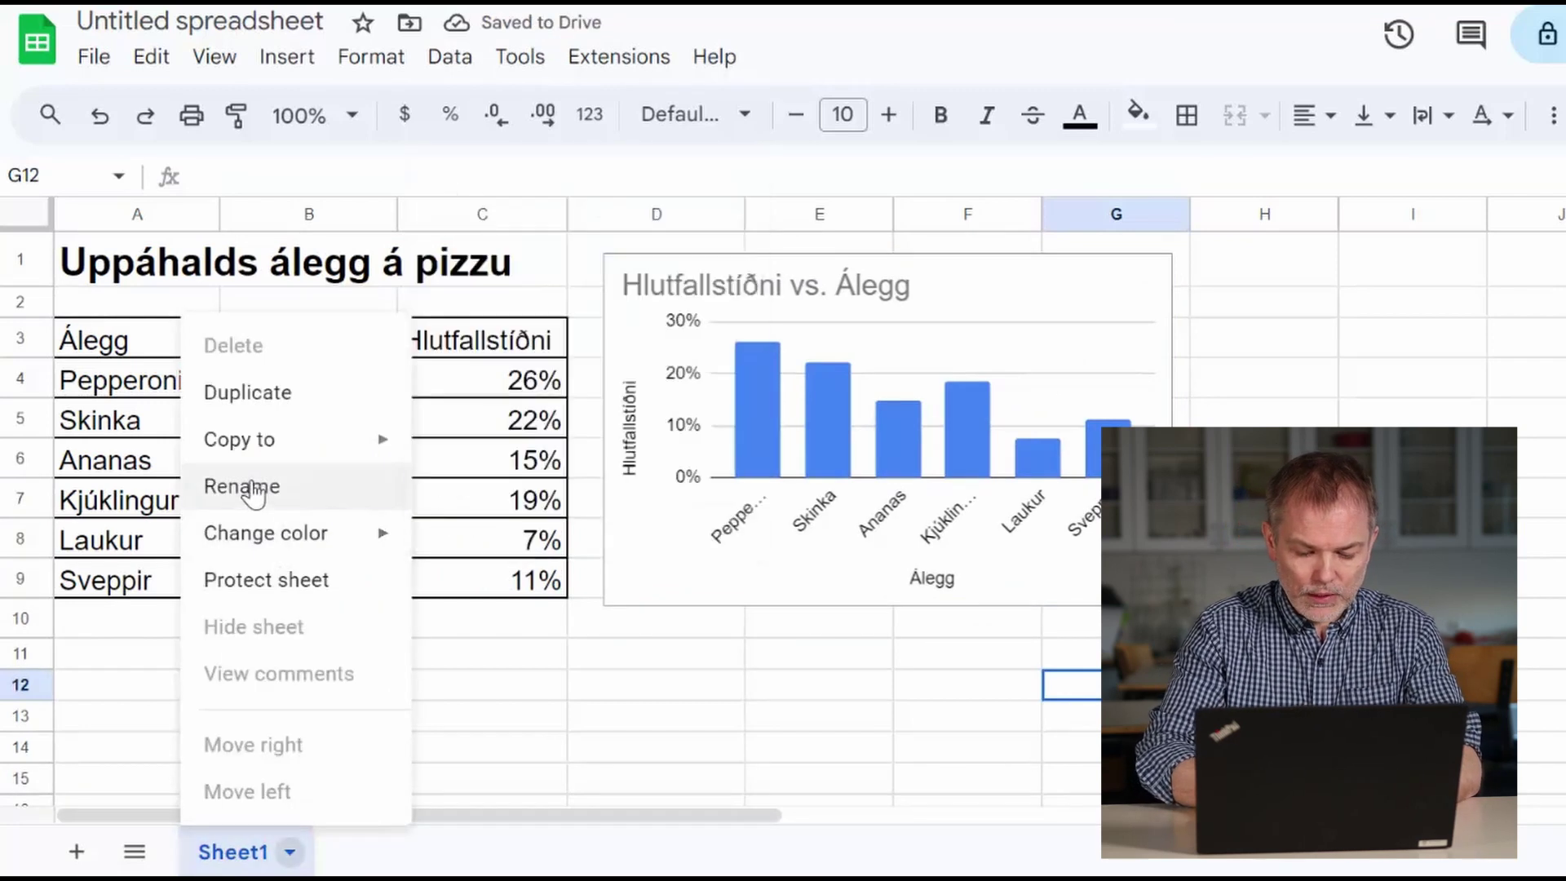
left_click(254, 487)
type("D-1")
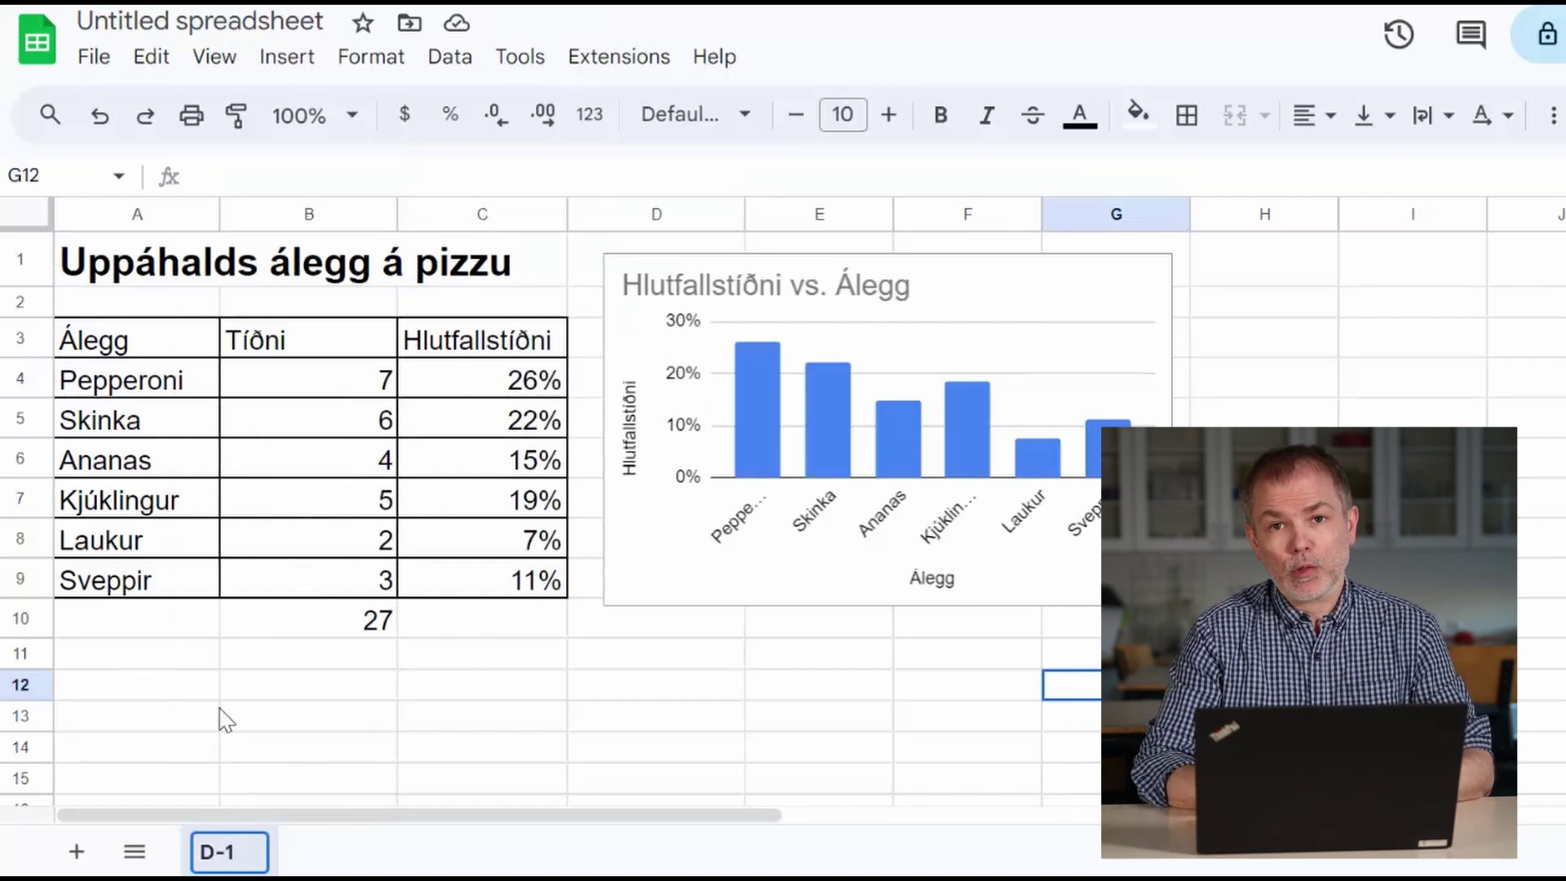
left_click(462, 728)
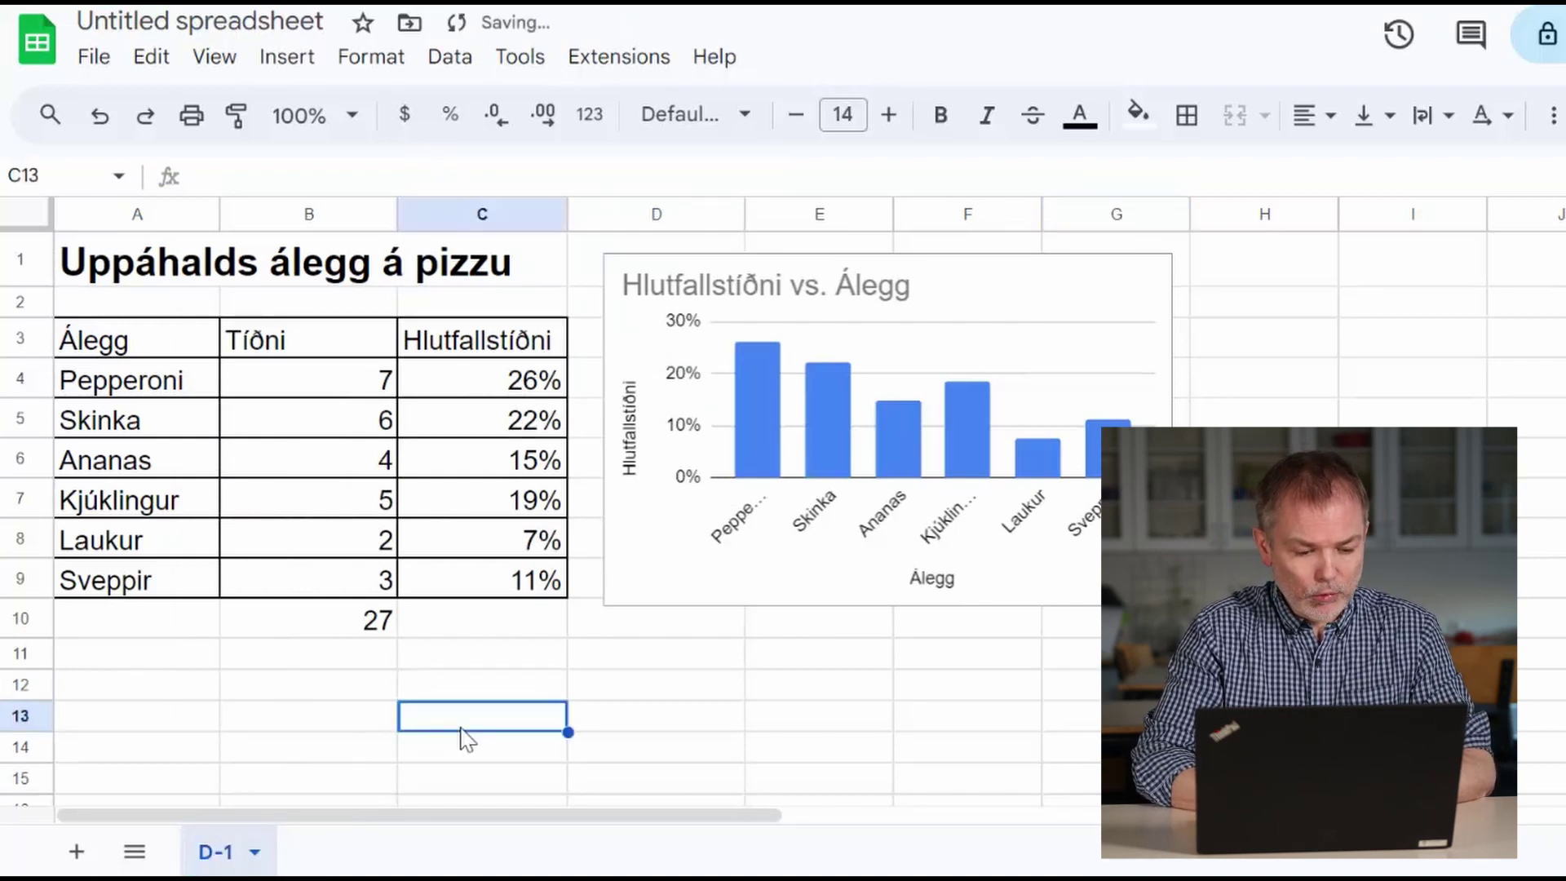
Add a second sheet to the spreadsheet and name it D-2
left_click(75, 849)
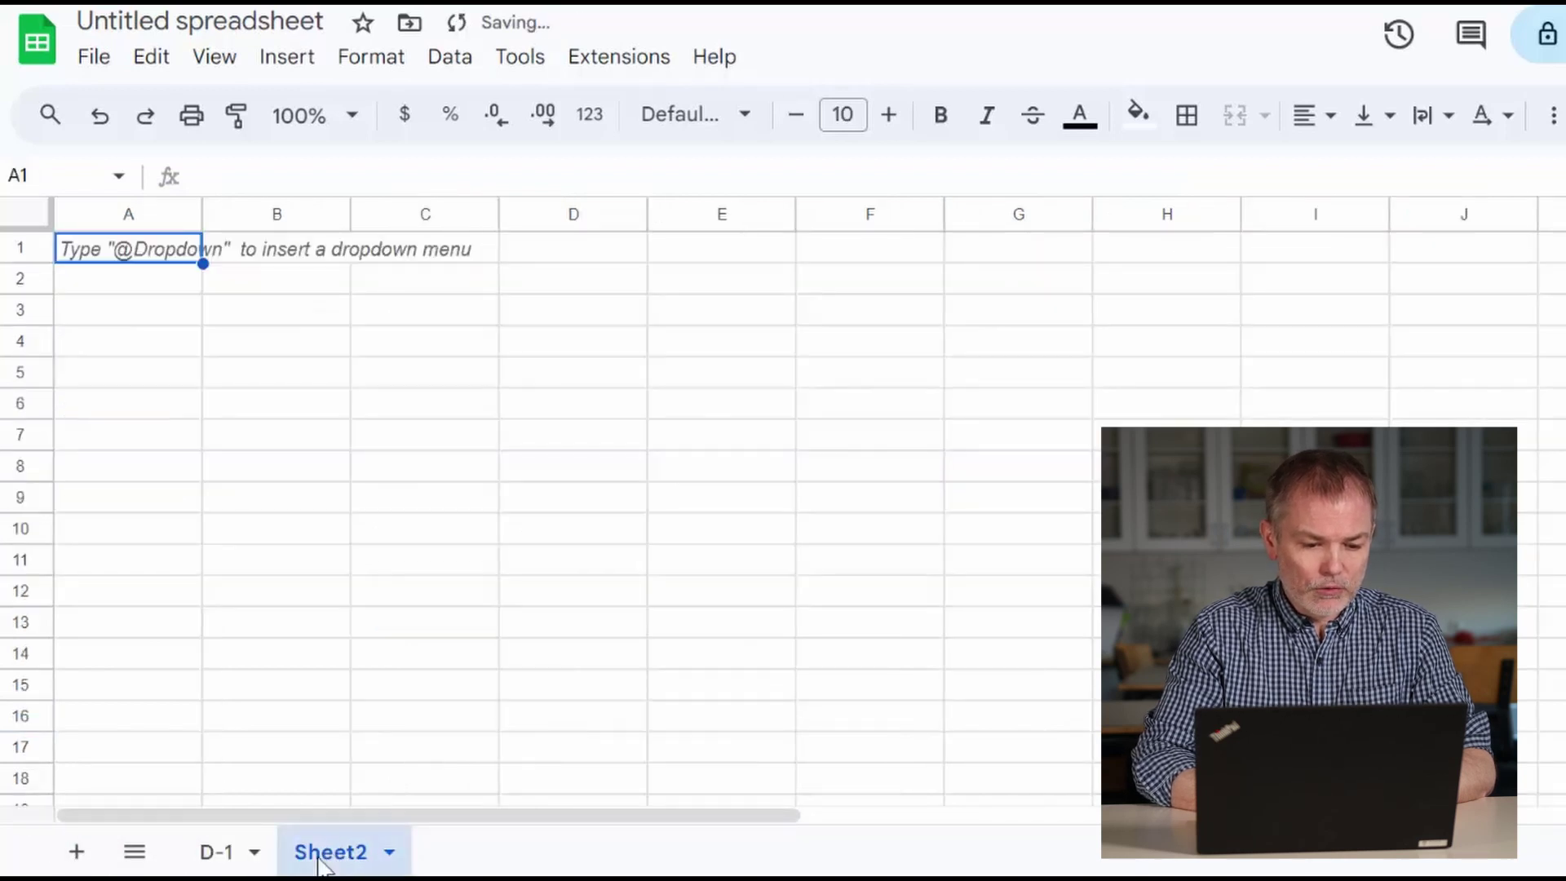
right_click(321, 865)
left_click(388, 489)
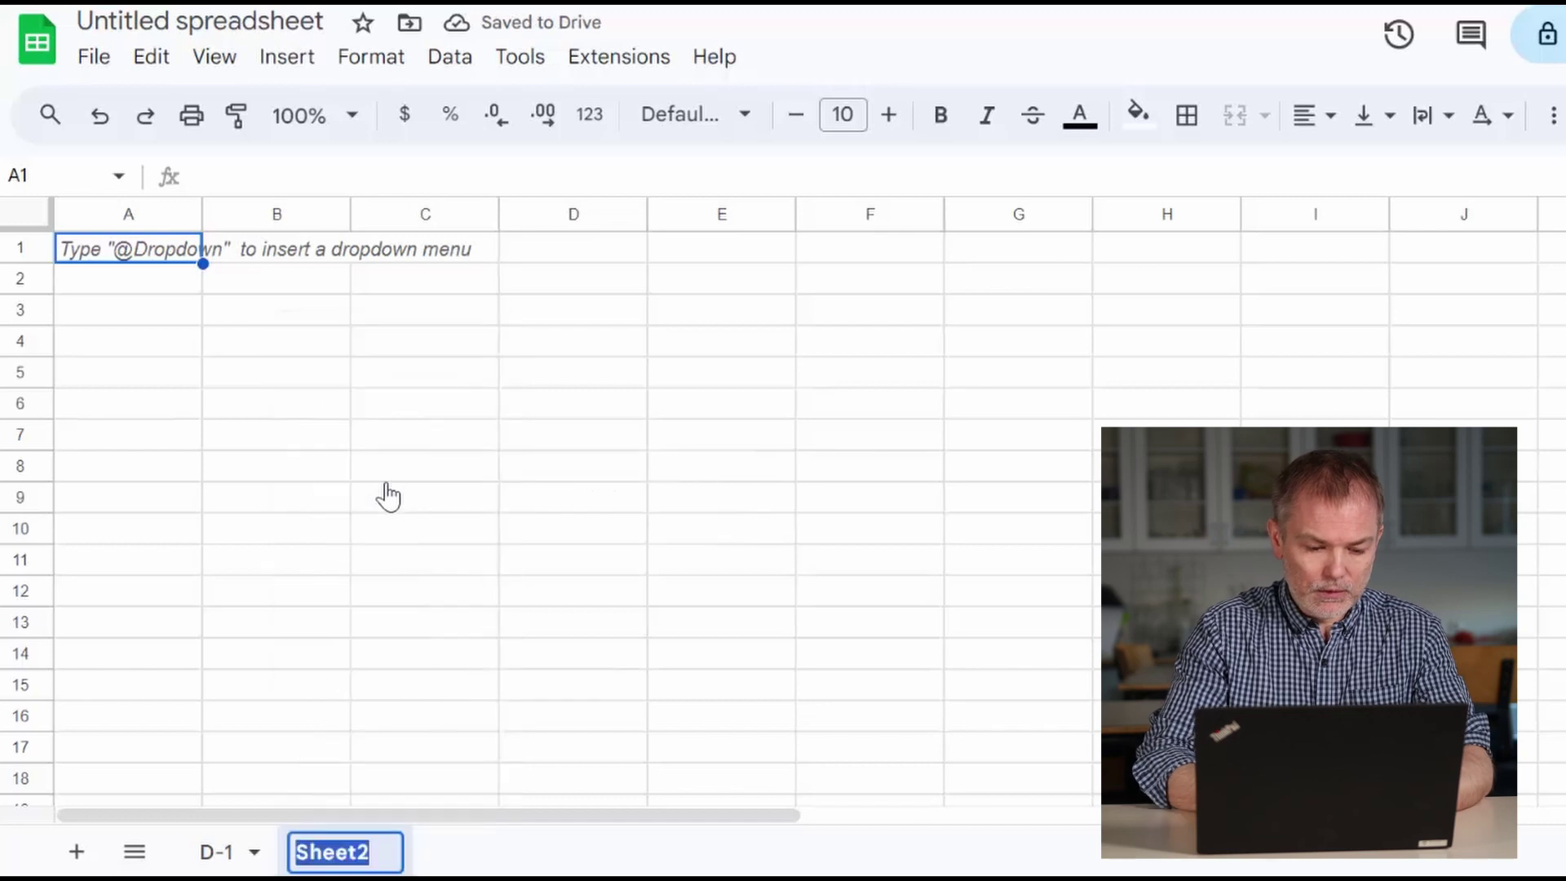
type("D-2")
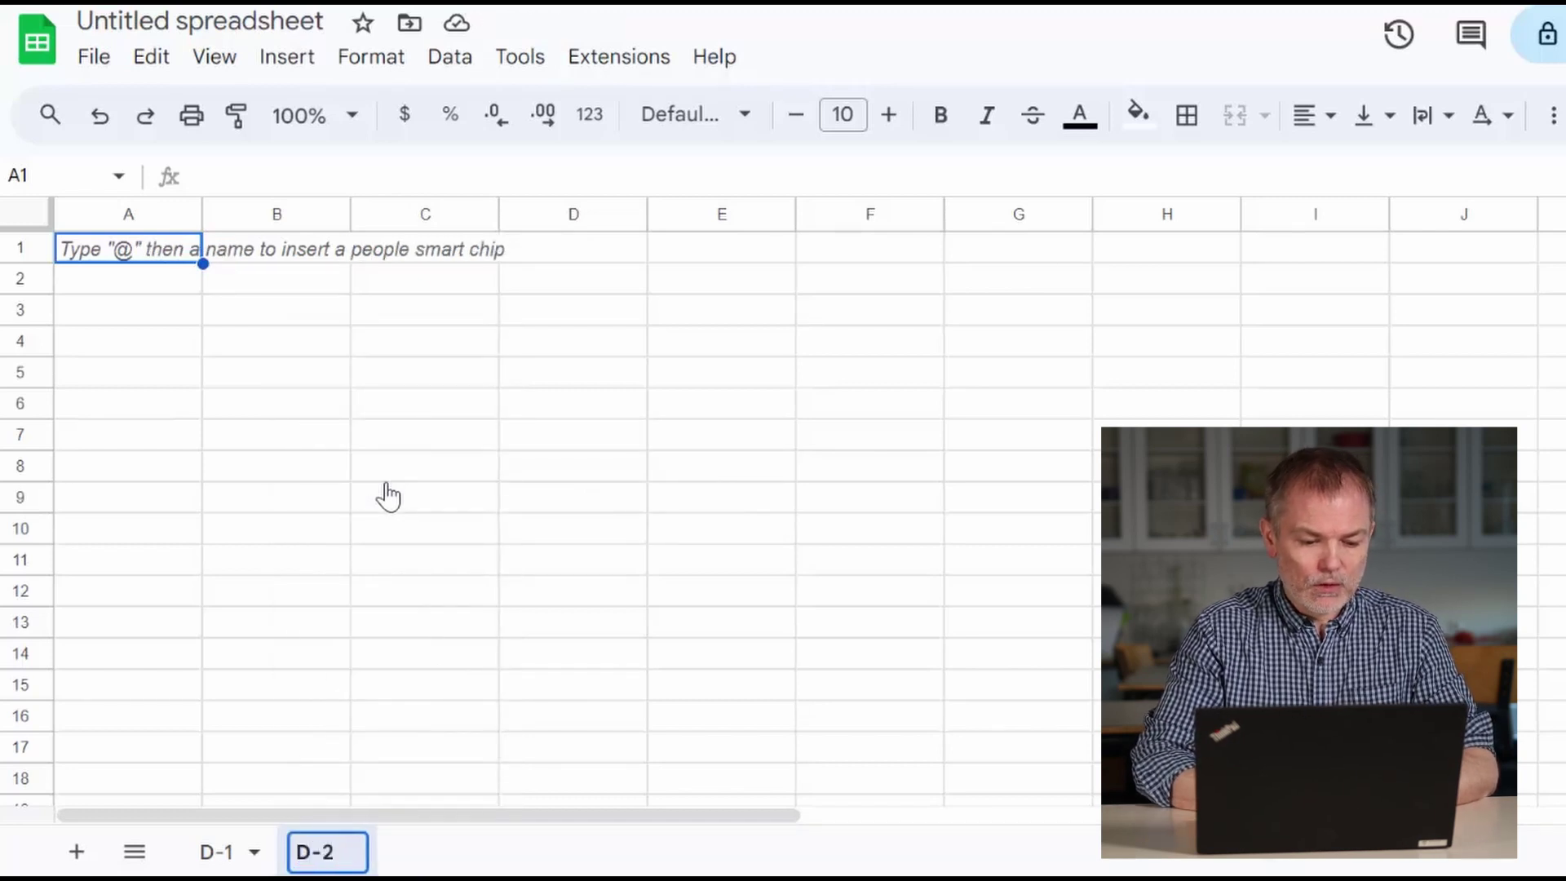
left_click(388, 480)
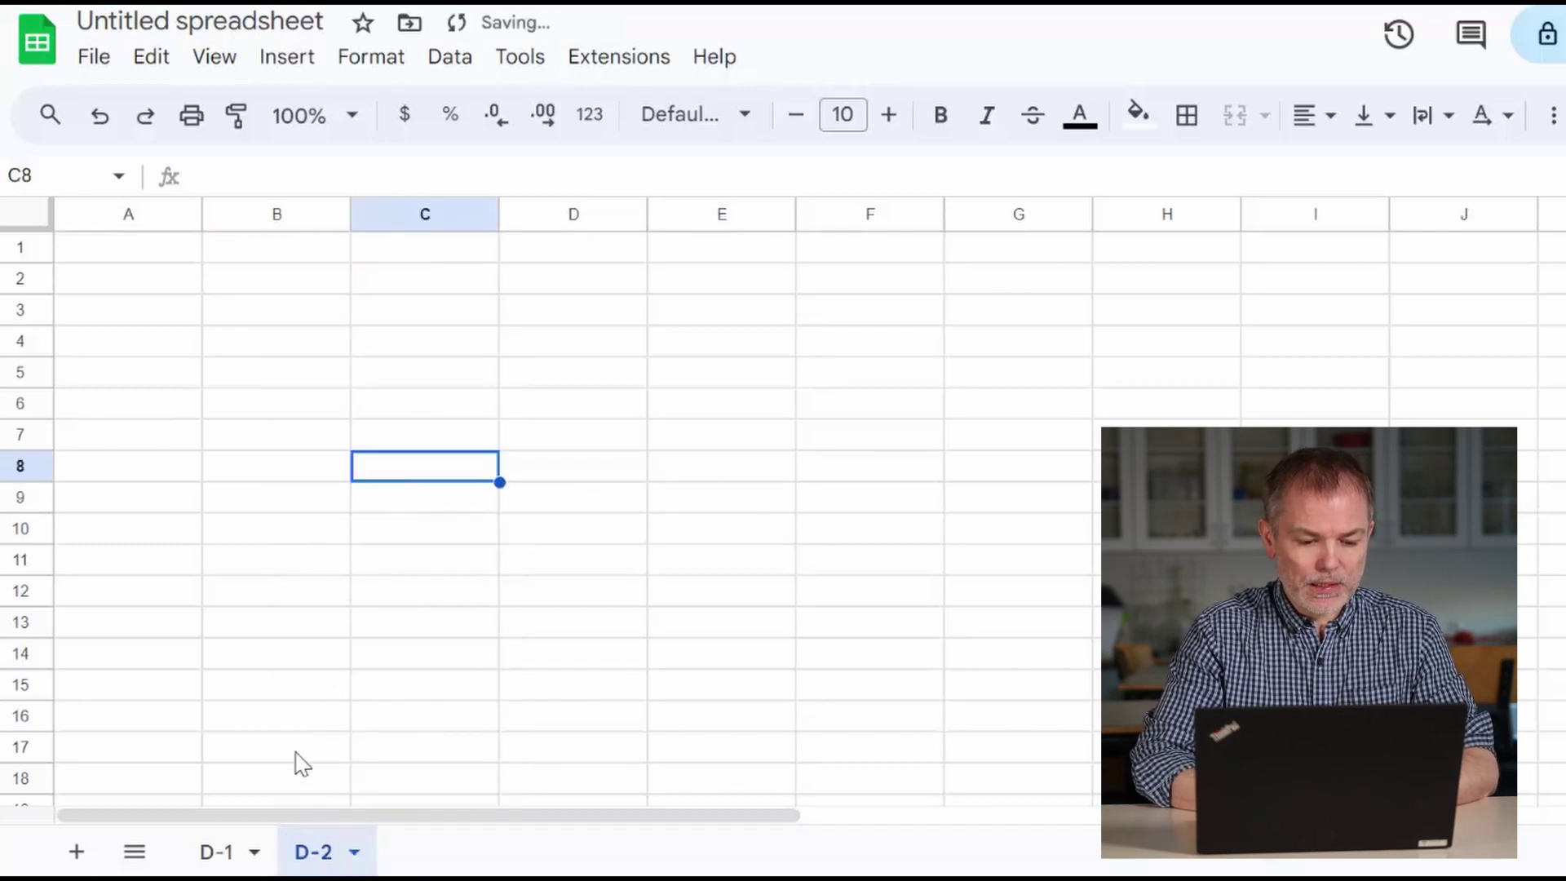
Switch between sheets D-1 and D-2 to compare them, ending on D-1
left_click(213, 851)
left_click(322, 851)
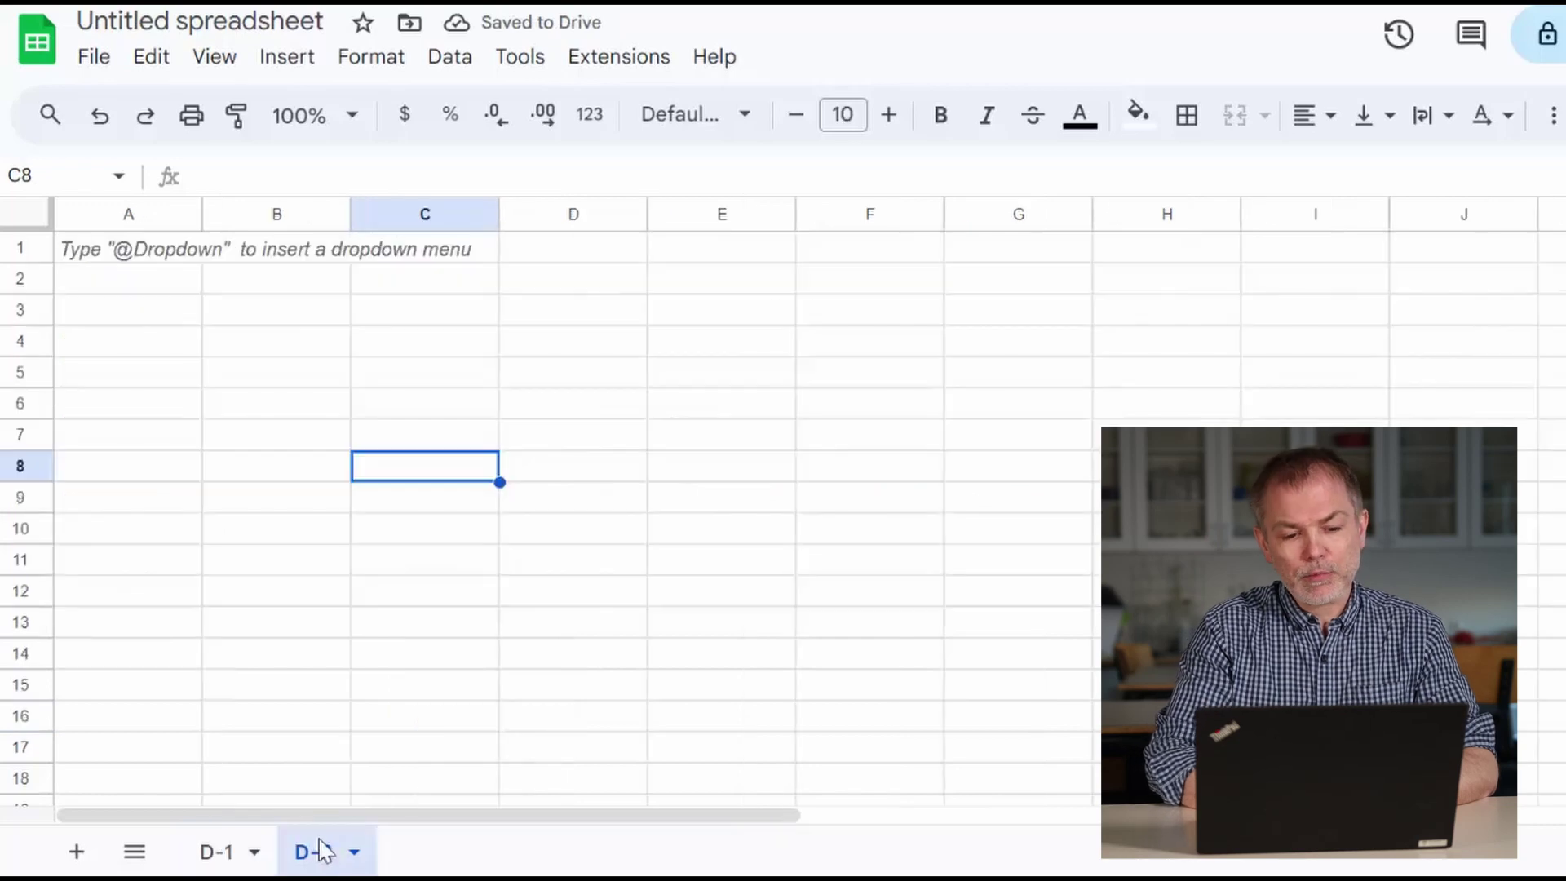
left_click(218, 851)
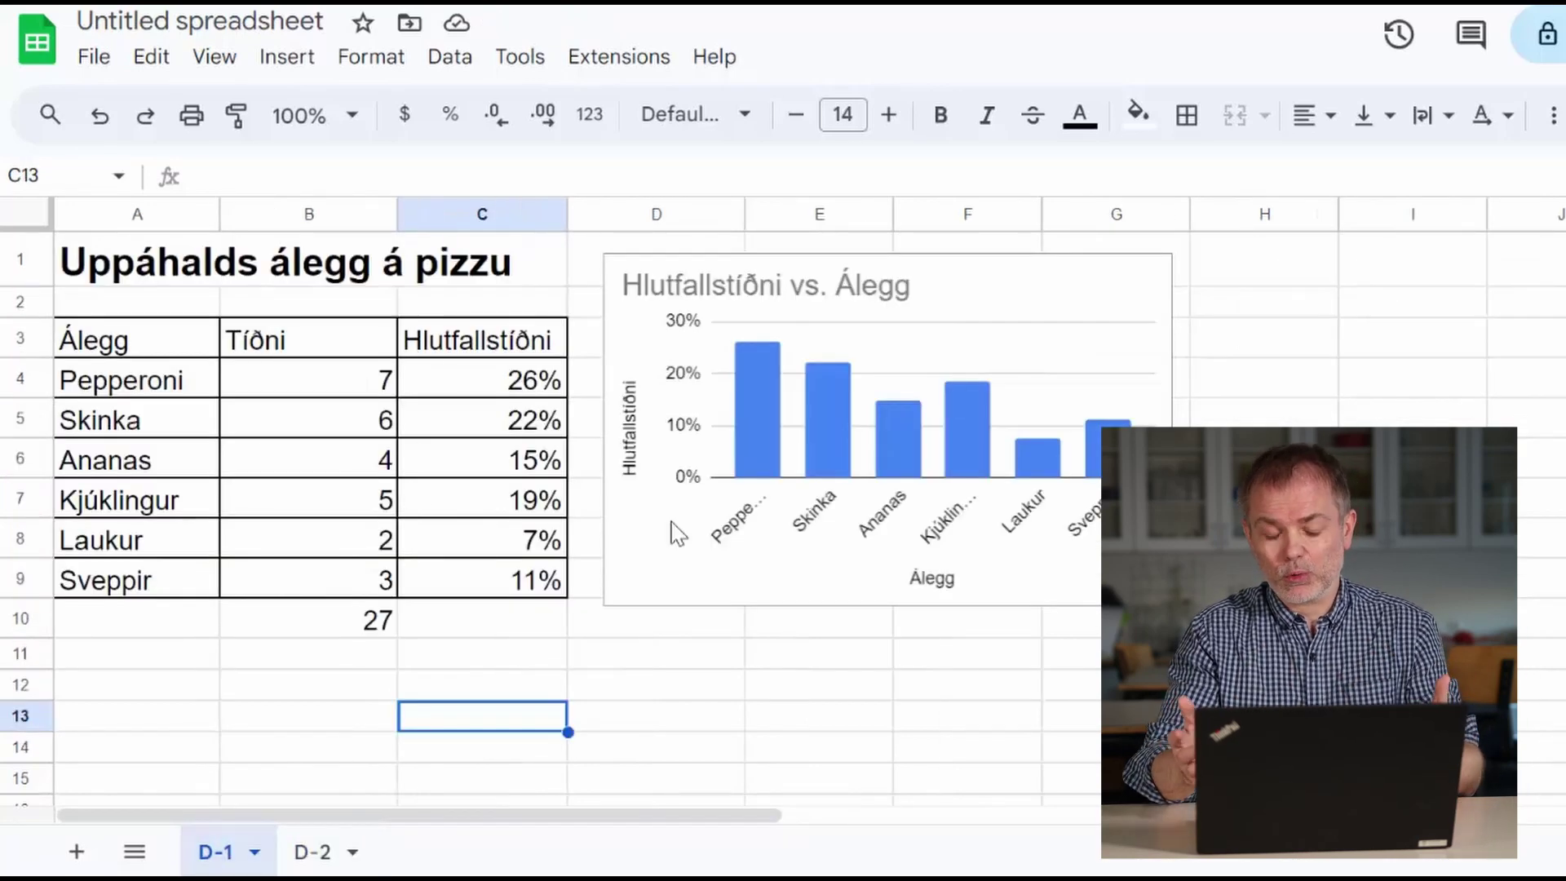